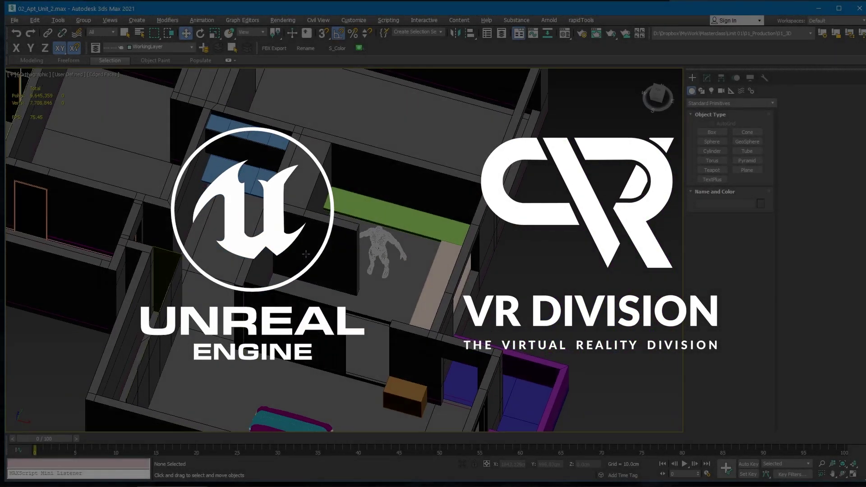
Switch to the browser and view the 3dsky page of the Ceric Kohler freestanding bathtub
middle_click_drag(306, 254, 331, 298, "alt")
middle_click_drag(332, 298, 375, 321)
key("alt+Tab")
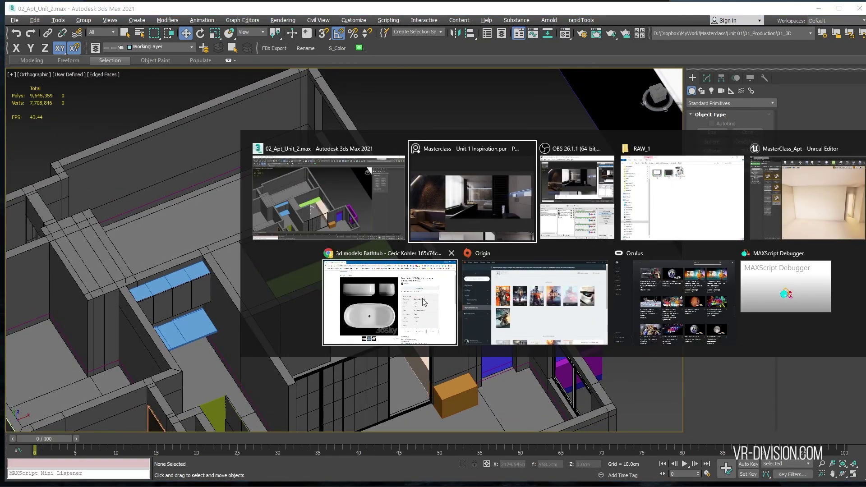
left_click(425, 302)
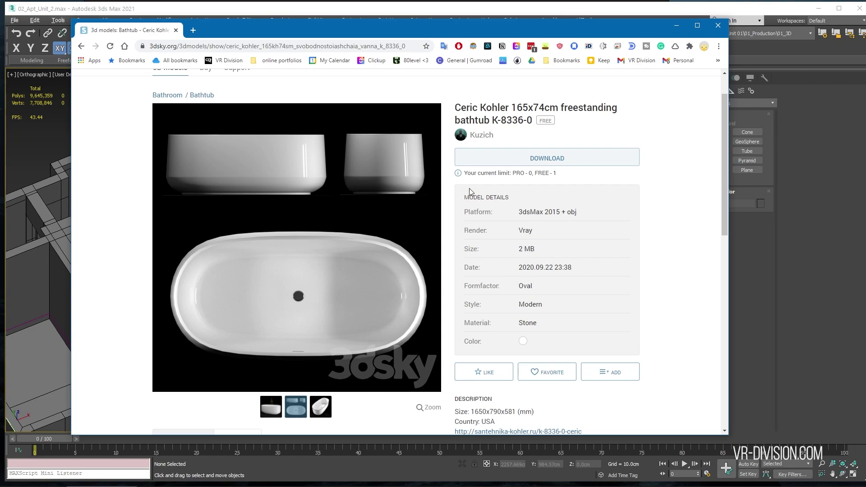
Switch to 3ds Max and merge the bathtub model's MAX file into the apartment scene
left_click(14, 20)
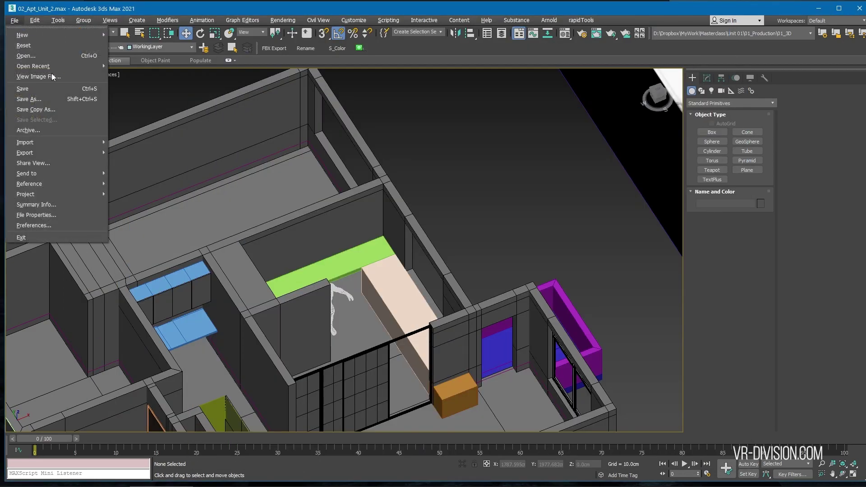
left_click(153, 152)
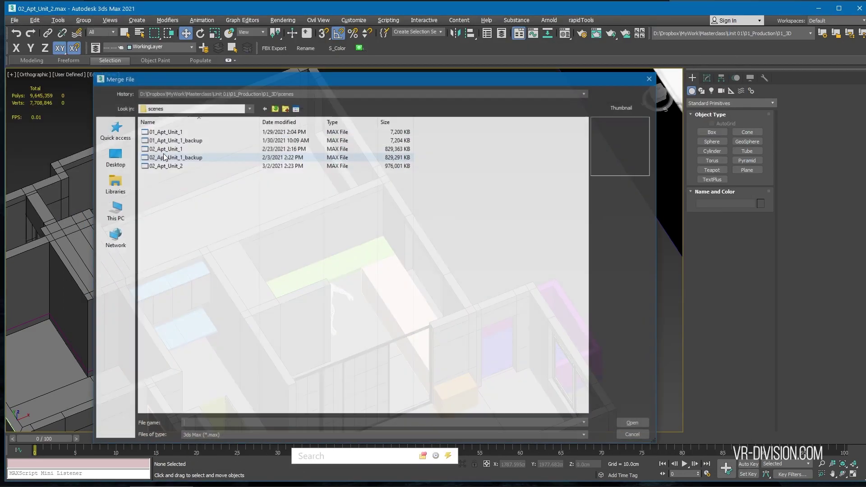
key("alt+Tab")
left_click(168, 156)
double_click(172, 132)
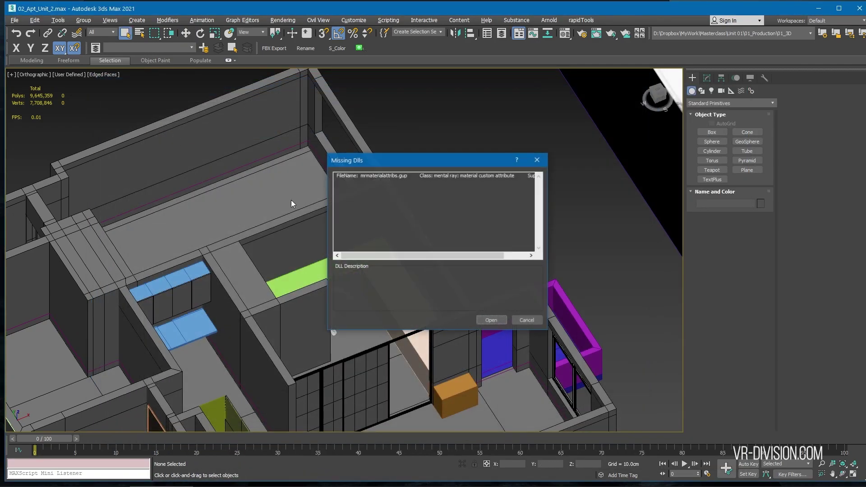
left_click(492, 321)
left_click(474, 345)
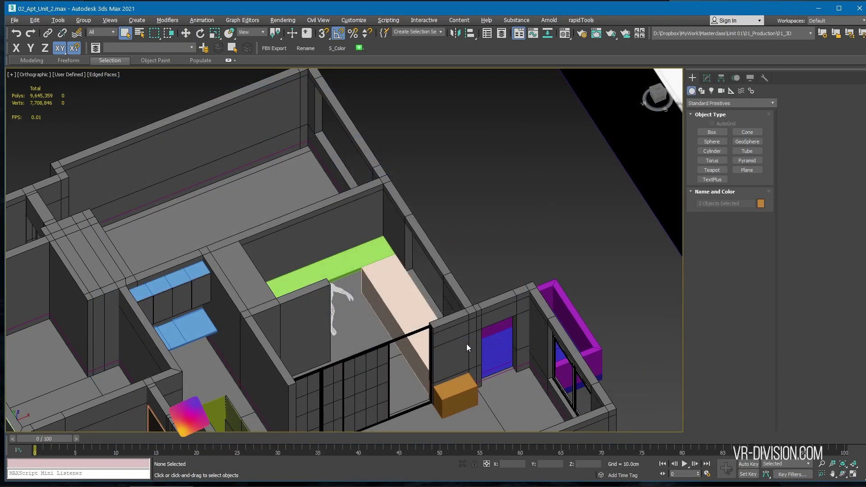
Move the merged bathtub and its faucet from the default layer to WorkingLayer and frame them in the view
key("alt+ctrl+o")
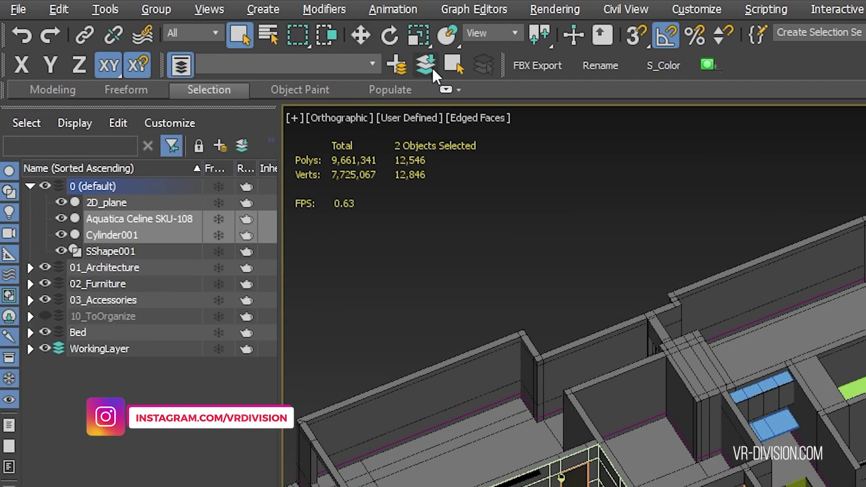
left_click(431, 67)
key("z")
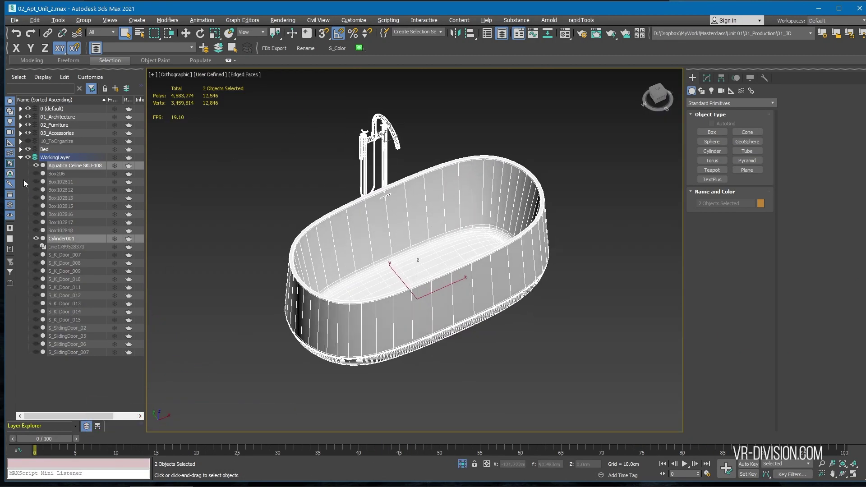
left_click(74, 166)
key("F4")
Rotate the bathtub and faucet about Z and move them into position in the bathroom
key("e")
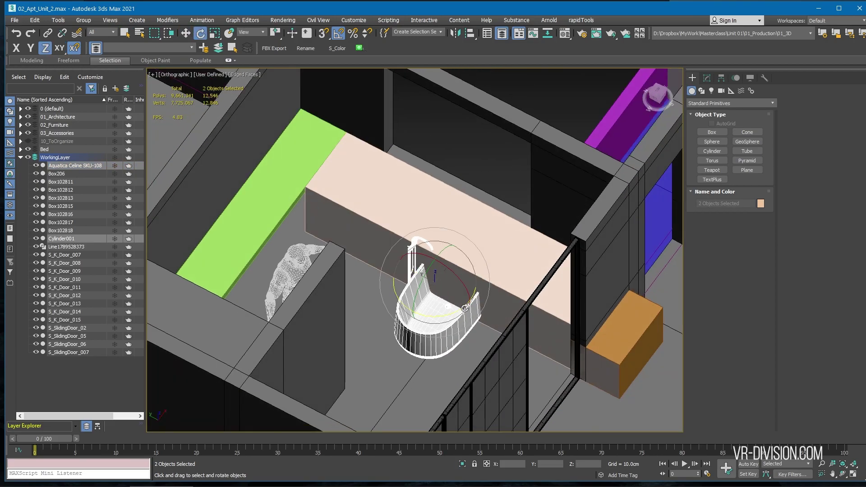
left_click_drag(457, 312, 415, 317)
key("t")
key("w")
left_click_drag(423, 272, 407, 223)
Isolate the bathtub together with its placeholder box and delete the box
left_click(451, 245, "ctrl")
key("alt+q")
left_click(497, 207)
key("Delete")
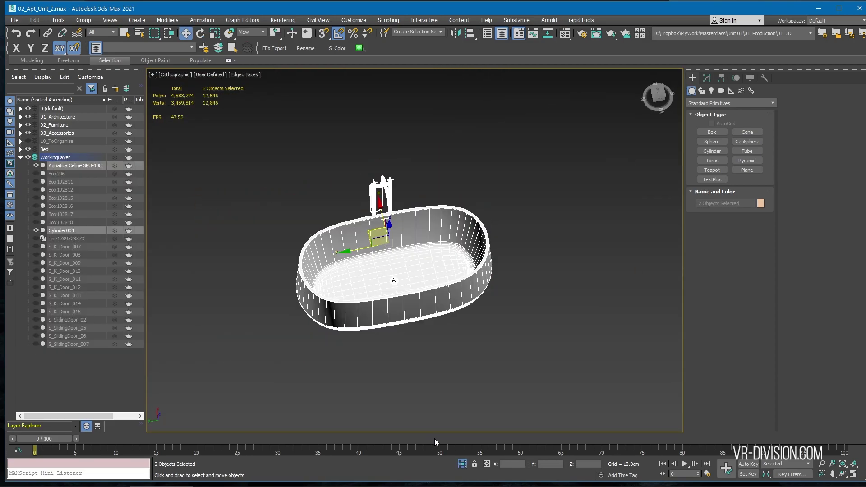
Leave isolation, add the surrounding floor object to the bathtub selection and isolate them together
left_click(463, 465)
middle_click_drag(445, 312, 492, 226, "alt")
scroll(417, 352, "down", 4)
left_click(479, 221, "ctrl")
key("alt+q")
Raise the bathtub and faucet onto the floor level in the front view, and exit isolation
key("f")
scroll(414, 194, "up", 5)
scroll(414, 194, "down", 2)
left_click_drag(554, 217, 554, 329, "alt")
scroll(379, 234, "down", 4)
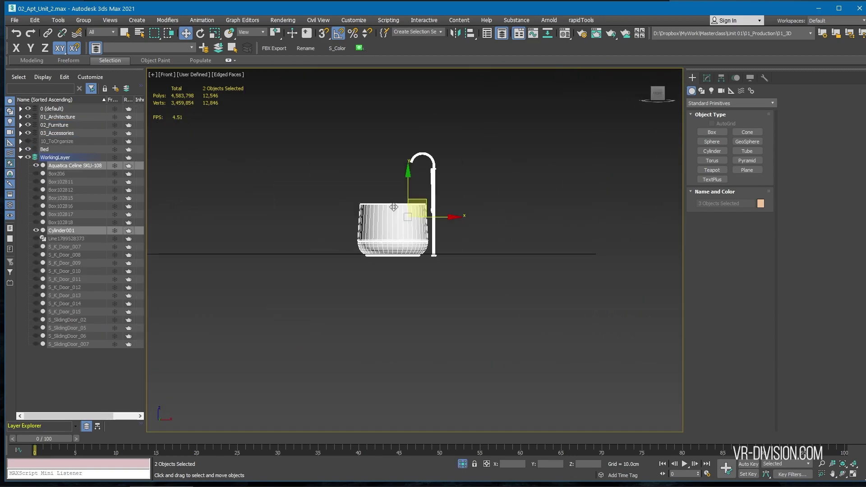
left_click_drag(408, 191, 408, 164)
scroll(424, 226, "up", 5)
left_click_drag(424, 209, 575, 253)
scroll(441, 238, "down", 3)
middle_click_drag(406, 225, 399, 324, "alt")
left_click(463, 464)
Switch to the inspiration board and examine the bathroom image with the black towel radiator
scroll(451, 252, "down", 7)
key("t")
key("alt+Tab")
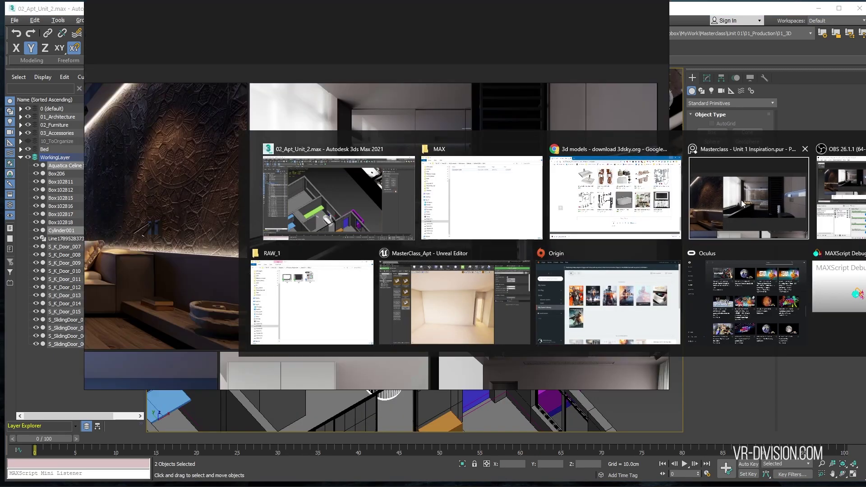
scroll(484, 261, "up", 2)
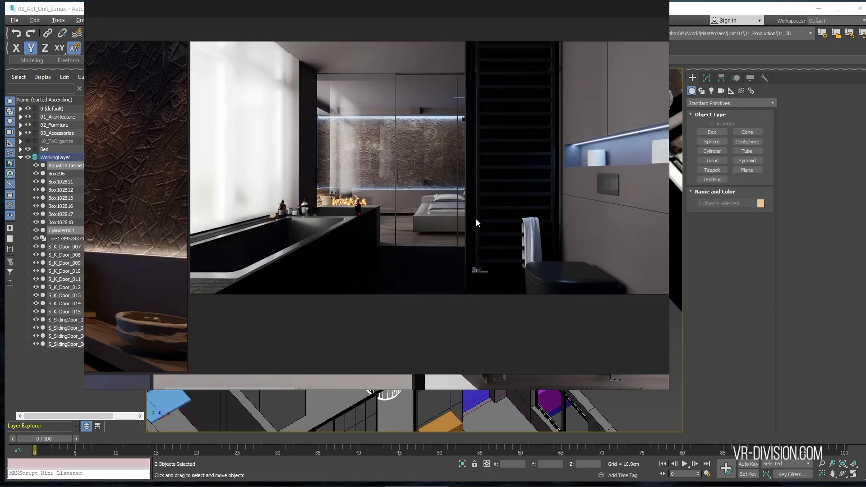
left_click_drag(476, 218, 483, 289)
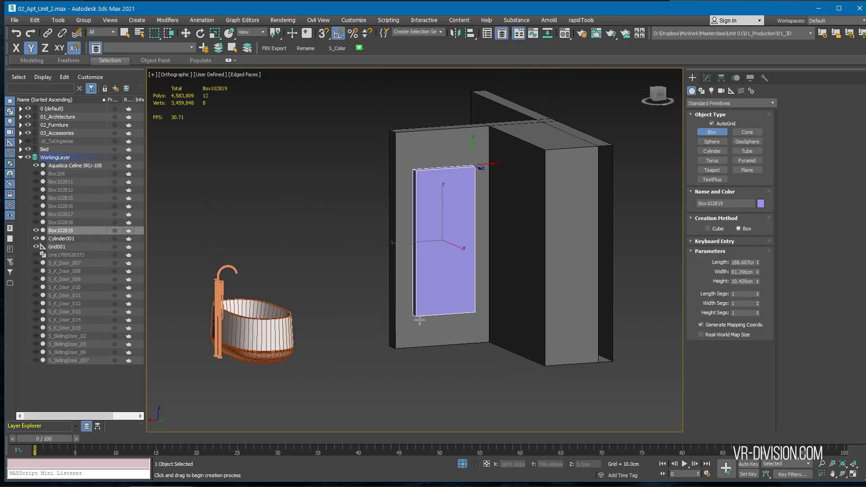
Increase the length segments of the 190 cm tall box on the bathroom wall
key("z")
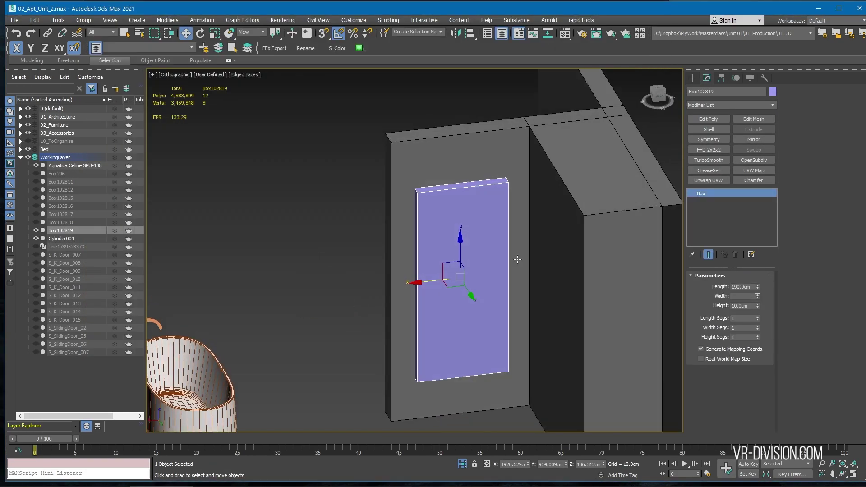
left_click(758, 317)
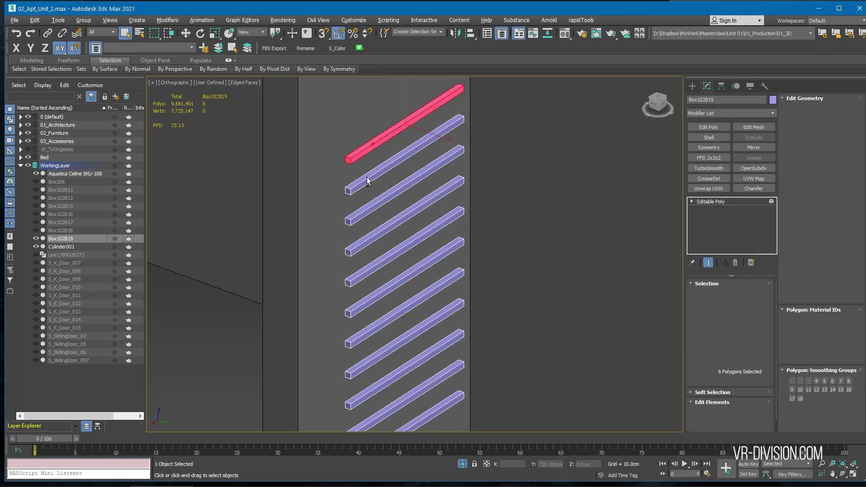
Clone the radiator's vertical post to the opposite ends of the rungs as a separate object
middle_click_drag(368, 181, 466, 120, "alt")
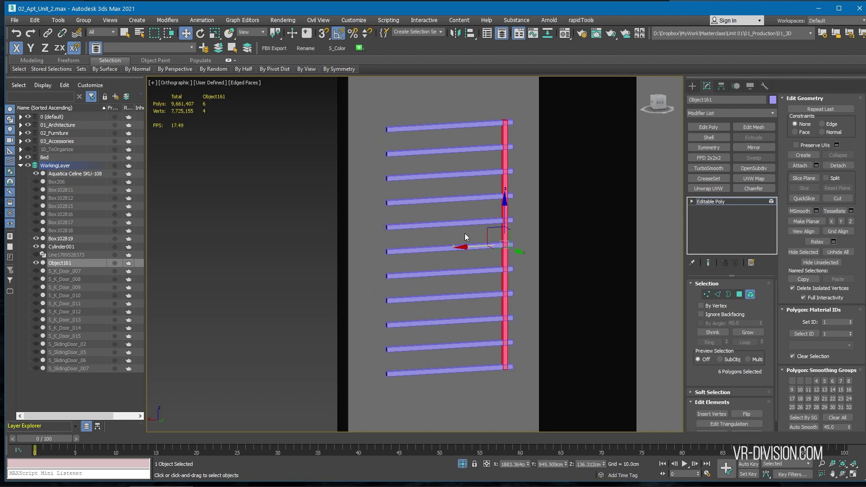
left_click_drag(356, 314, 484, 306, "shift")
left_click(447, 289)
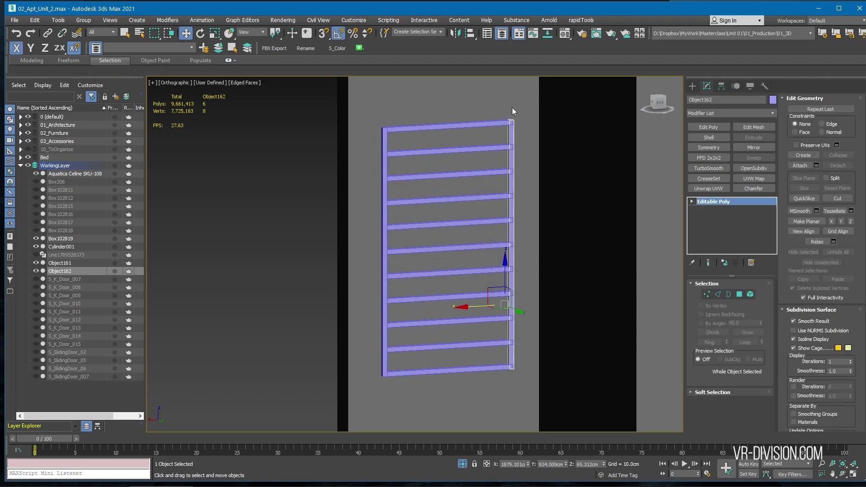
scroll(509, 116, "up", 2)
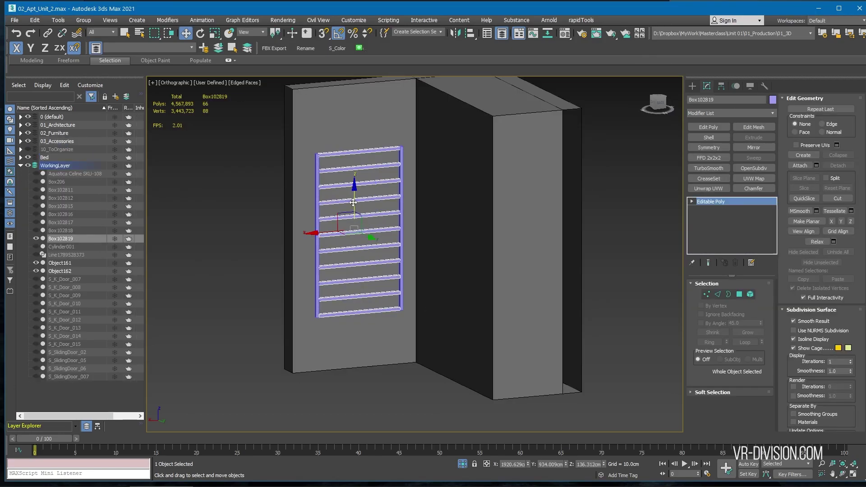
Copy the lowest four rungs downward to lengthen the radiator and delete the surplus rung
left_click_drag(359, 282, 360, 282, "shift")
scroll(406, 303, "up", 6)
left_click_drag(265, 295, 265, 338, "shift")
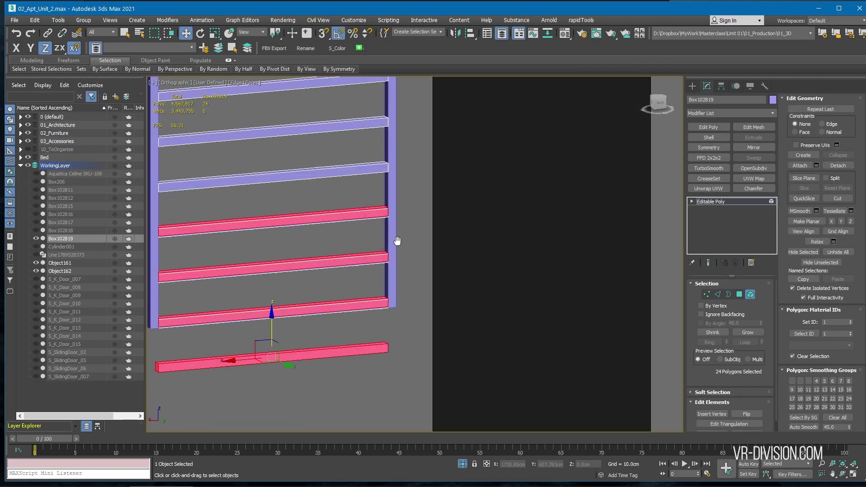
scroll(406, 253, "down", 4)
middle_click_drag(407, 280, 427, 312)
left_click(424, 312)
key("Delete")
key("5")
Extend the post's lower vertices down to the lowest rung and attach the other radiator parts to it
left_click(428, 299)
key("1")
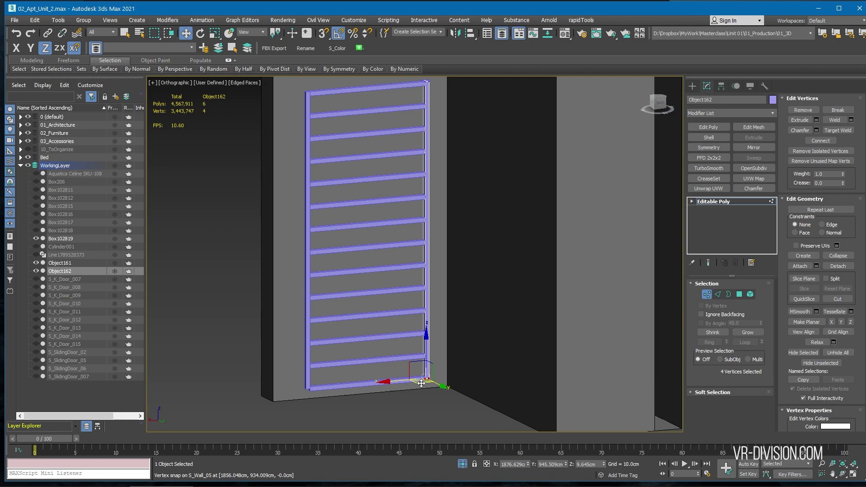
key("1")
left_click(801, 166)
left_click(385, 186)
Align the radiator to the wall in Z position only, center to center
scroll(402, 201, "down", 3)
key("alt+a")
left_click(400, 225)
left_click(396, 190)
left_click(430, 190)
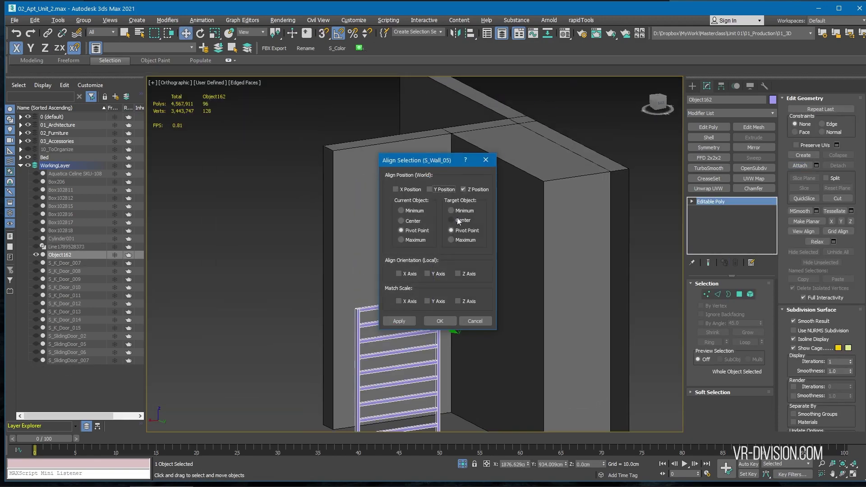
left_click(456, 220)
left_click(411, 221)
left_click(440, 321)
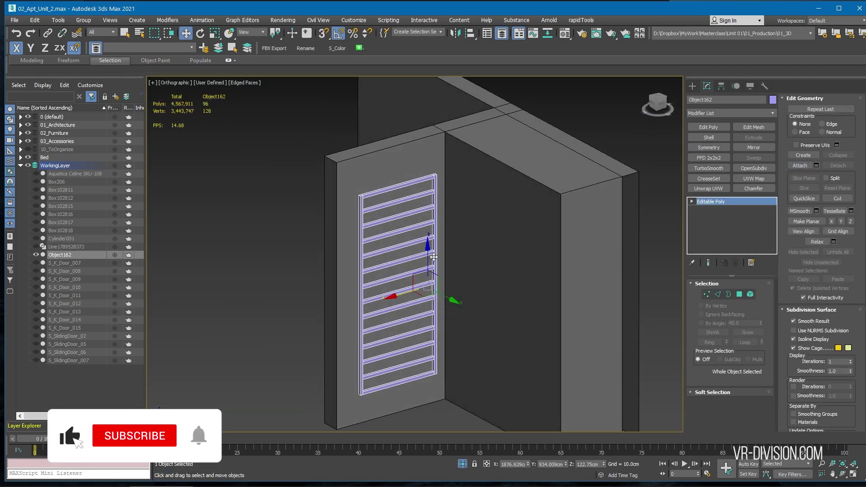
Select the end vertices of both radiator posts and scale them along Z to about 106%
scroll(334, 185, "up", 8)
key("4")
scroll(329, 183, "down", 7)
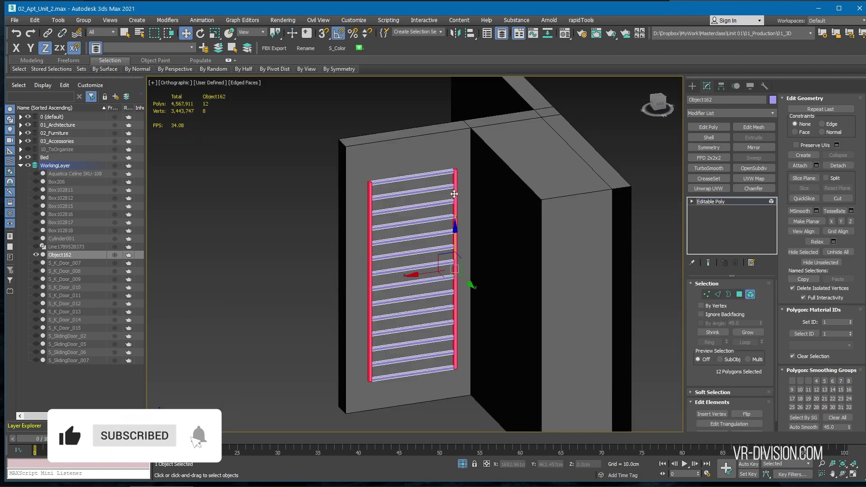
left_click(738, 294)
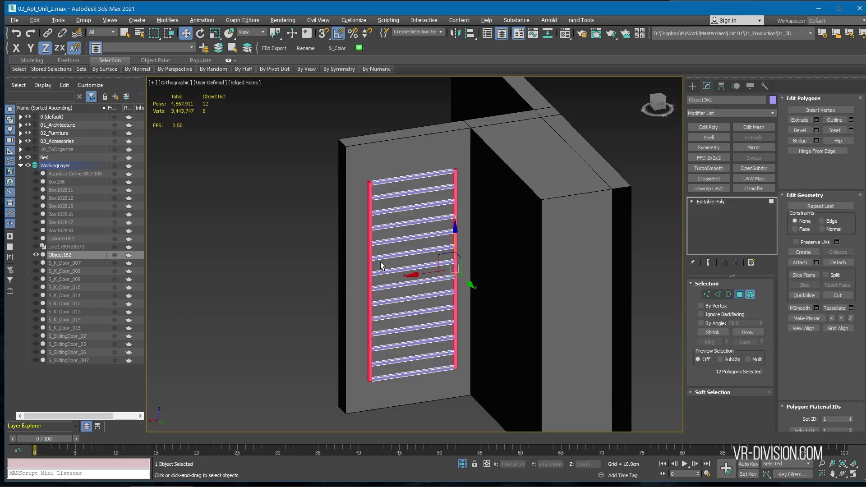
left_click_drag(357, 268, 470, 253, "alt")
middle_click_drag(386, 276, 419, 232, "alt")
left_click(708, 295)
key("1")
key("r")
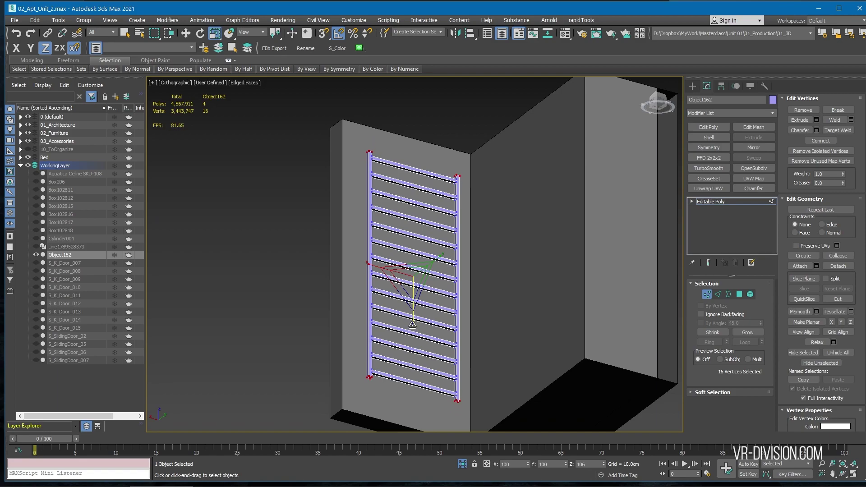
left_click_drag(412, 326, 413, 325)
Switch to the inspiration board and examine the towel radiator's details in the bathroom image
middle_click_drag(413, 325, 451, 354, "alt")
key("alt+Tab")
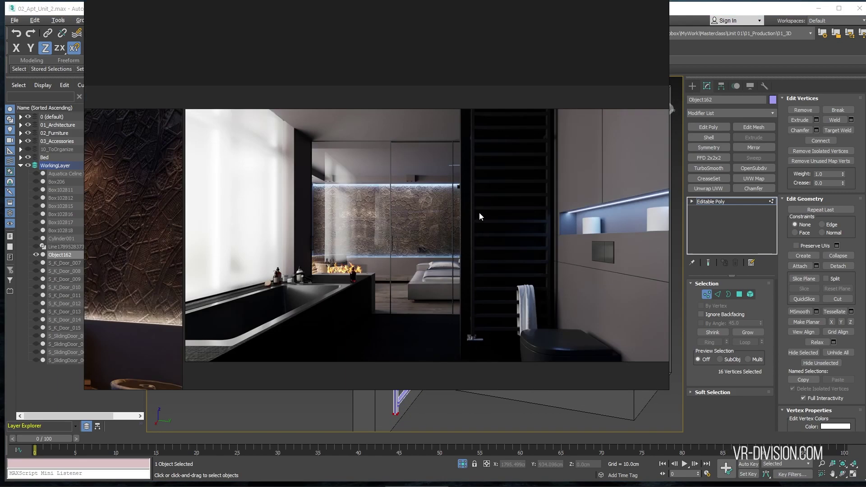
scroll(541, 151, "up", 5)
scroll(646, 124, "up", 2)
middle_click_drag(646, 124, 597, 212)
Return to 3ds Max and make the two lower radiator bracket objects unique with respect to each other
key("alt+Tab")
middle_click_drag(395, 226, 420, 235, "alt")
key("5")
left_click(415, 227)
scroll(417, 229, "down", 5)
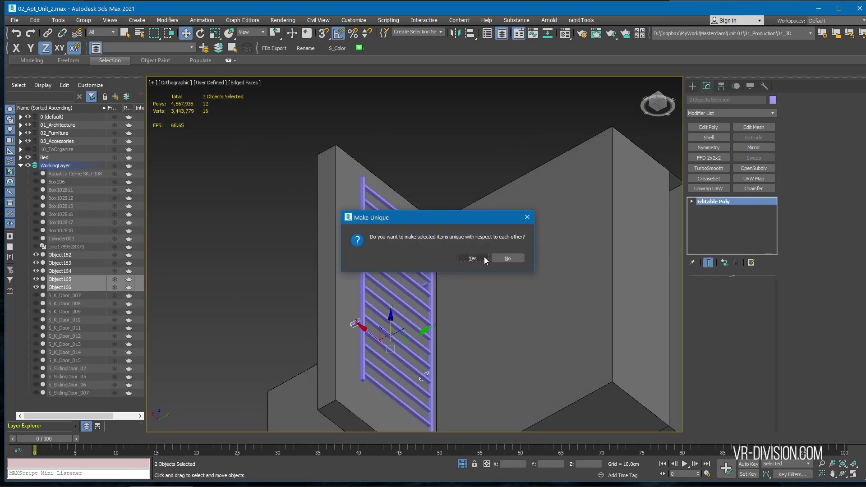
left_click(484, 257)
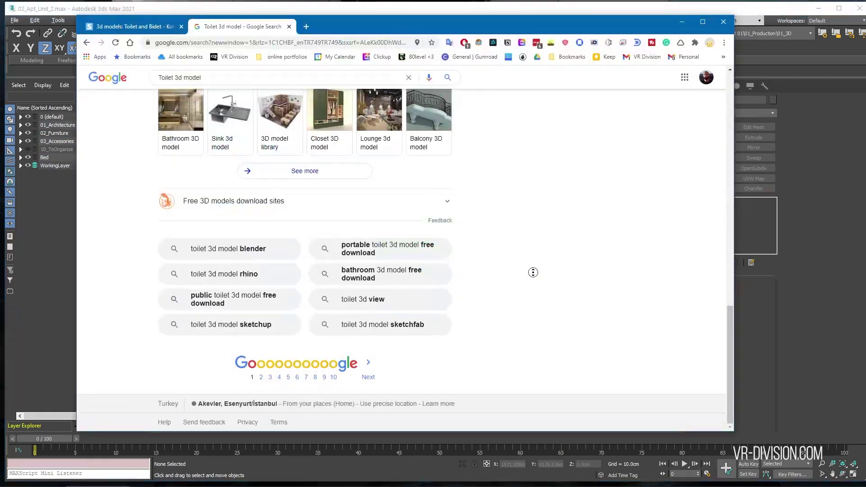
Open TurboSquid's free toilet models from the Google results and browse for a suitable toilet
middle_click_drag(534, 272, 449, 170)
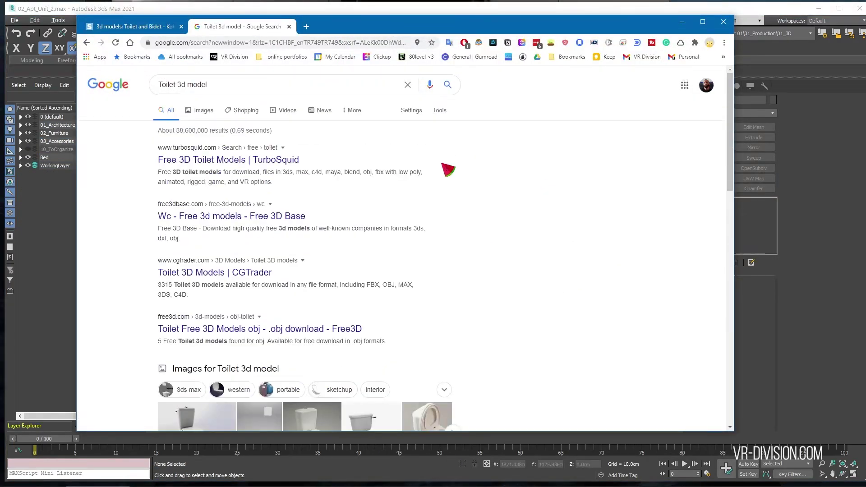
left_click(204, 160)
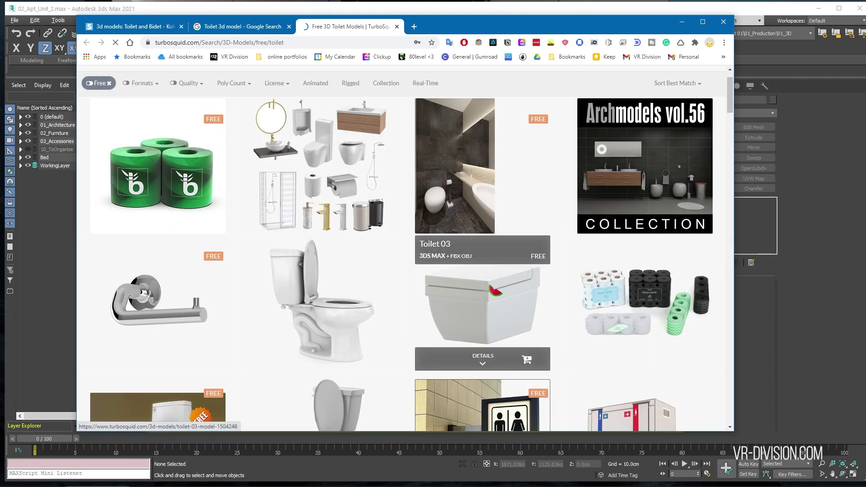
scroll(483, 302, "down", 2)
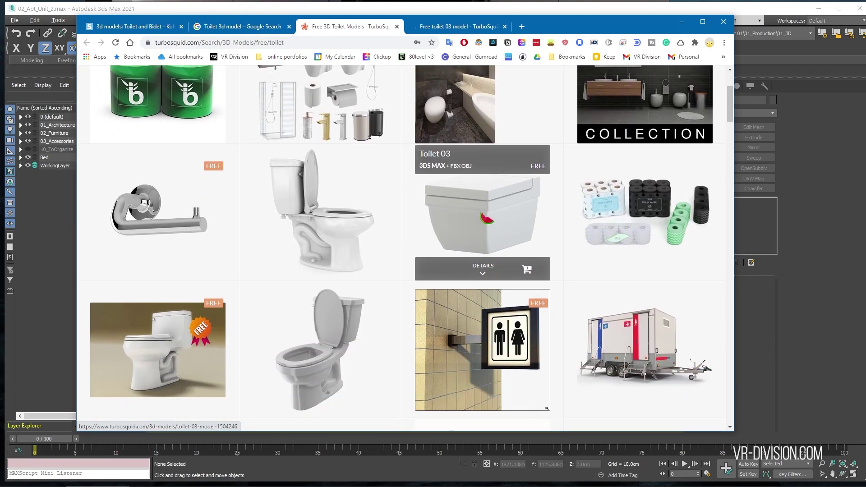
scroll(321, 270, "down", 5)
scroll(346, 270, "down", 5)
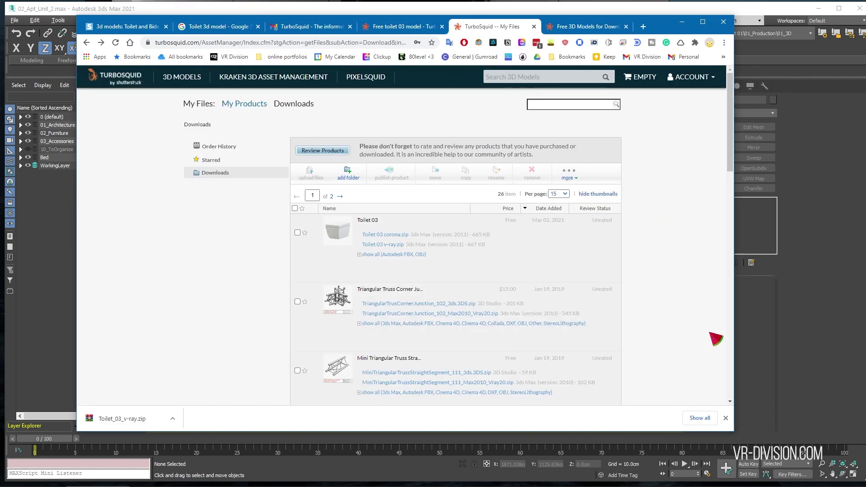
scroll(275, 287, "down", 2)
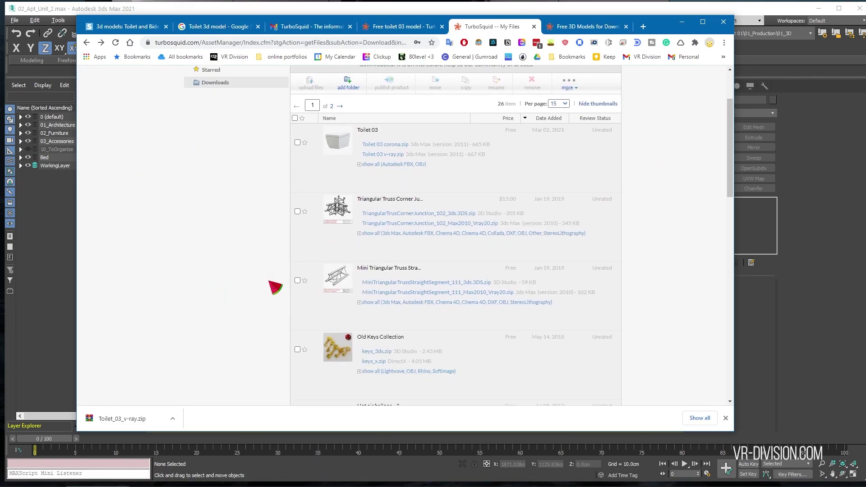
scroll(505, 79, "up", 2)
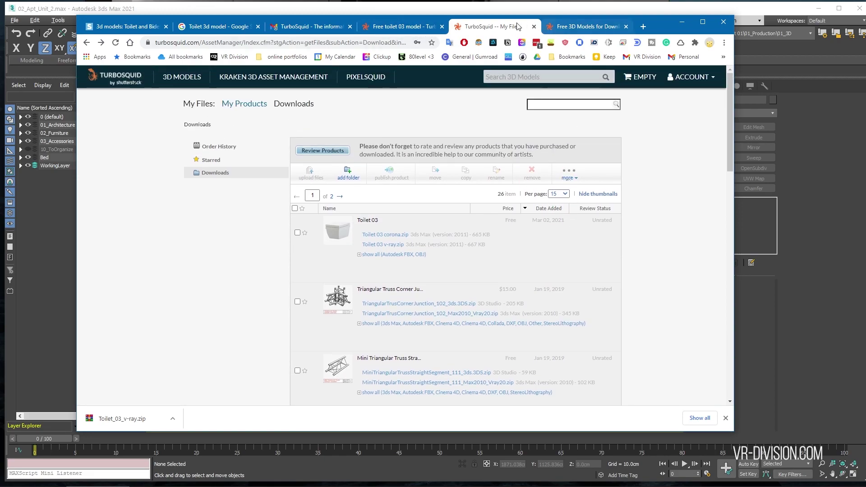
Locate the downloaded Toilet_03_v-ray.zip in its folder and extract the toilet model and preview image into the Toilets folder
scroll(357, 213, "down", 7)
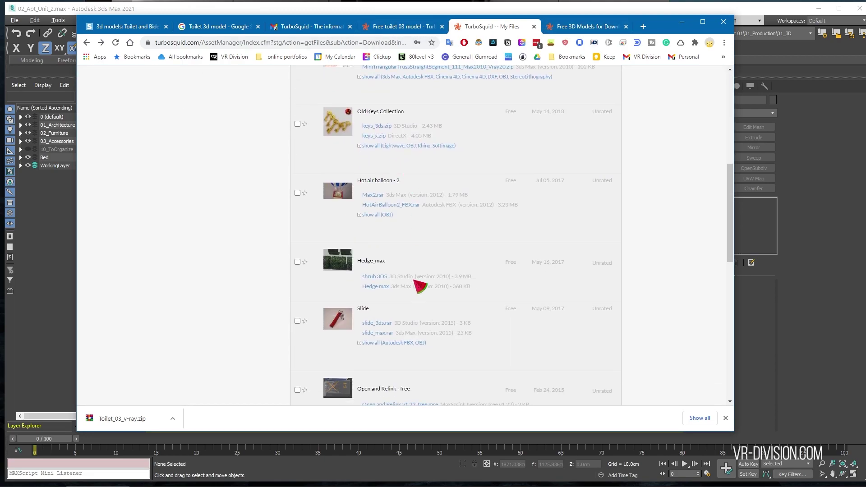
scroll(496, 190, "up", 6)
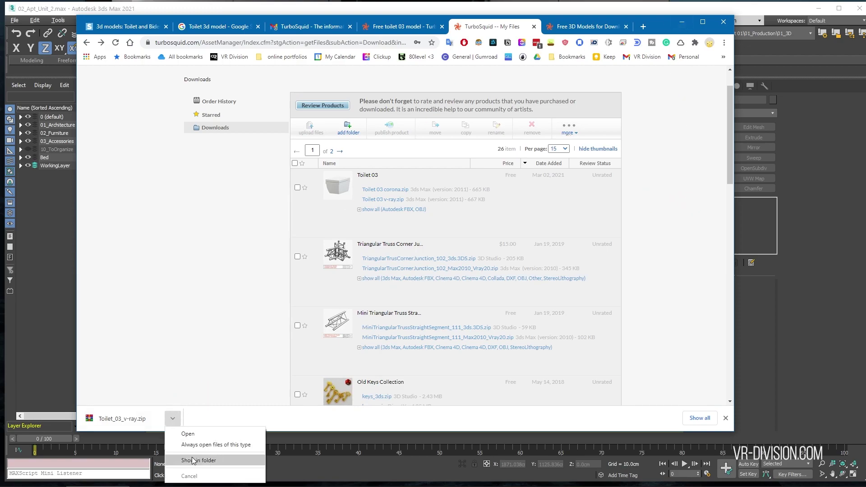
left_click(193, 460)
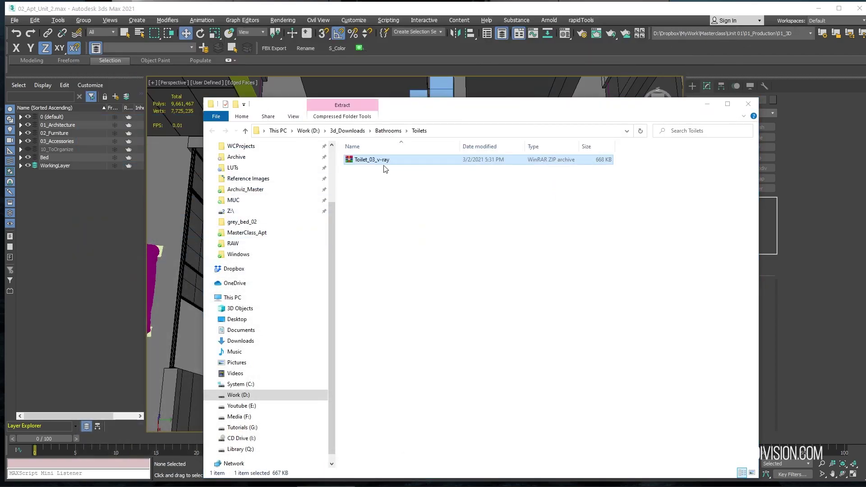
double_click(386, 160)
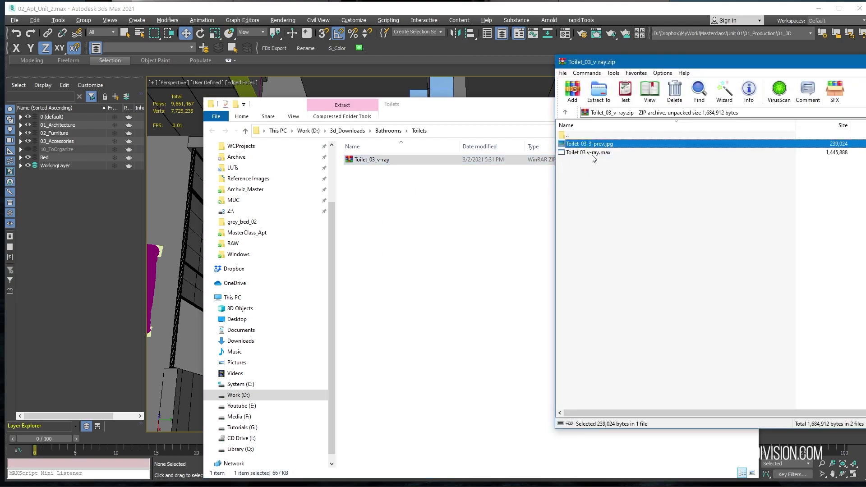
left_click_drag(582, 150, 424, 242)
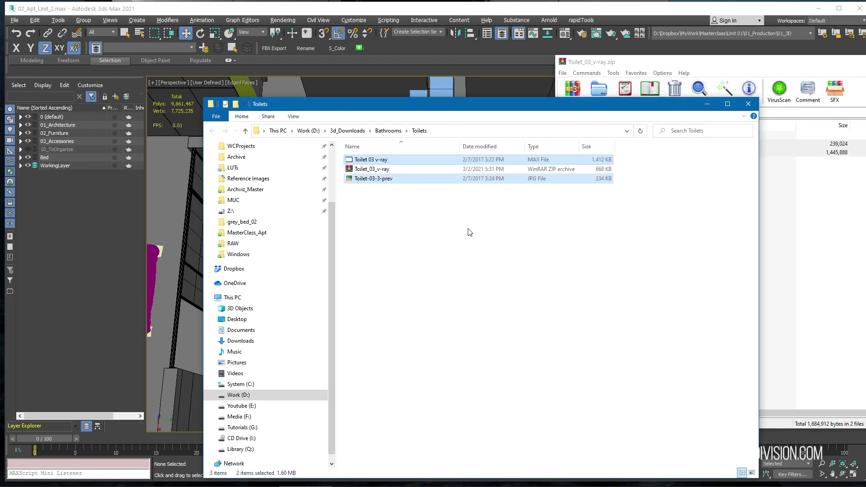
Create a folder named Toilet-03 inside Toilets and move the archive, model and preview image into it
right_click(363, 217)
left_click(382, 180)
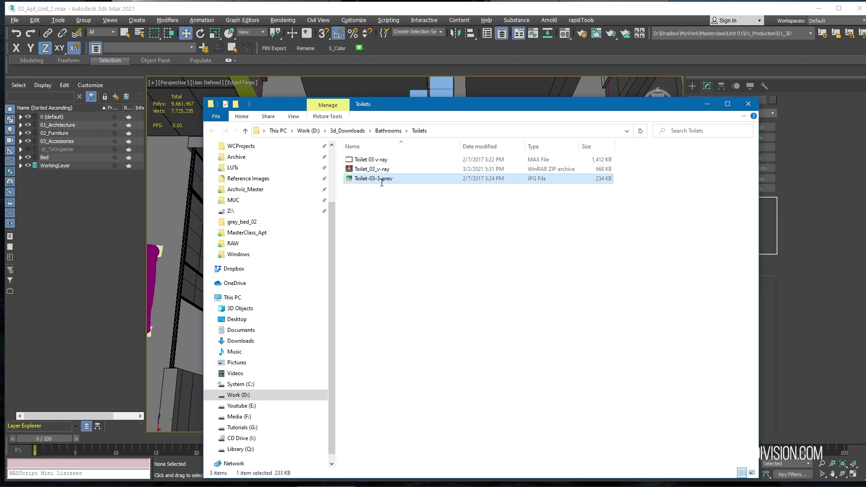
right_click(444, 223)
mouse_move(425, 386)
left_click(461, 385)
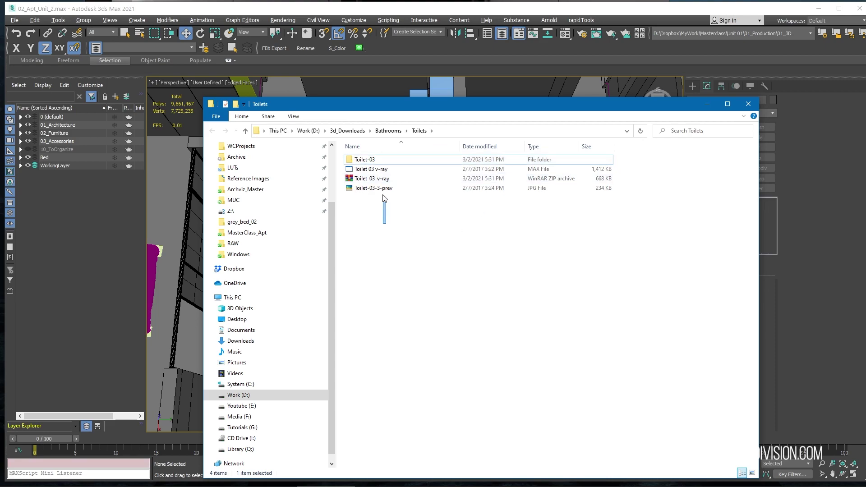
left_click_drag(384, 198, 371, 163)
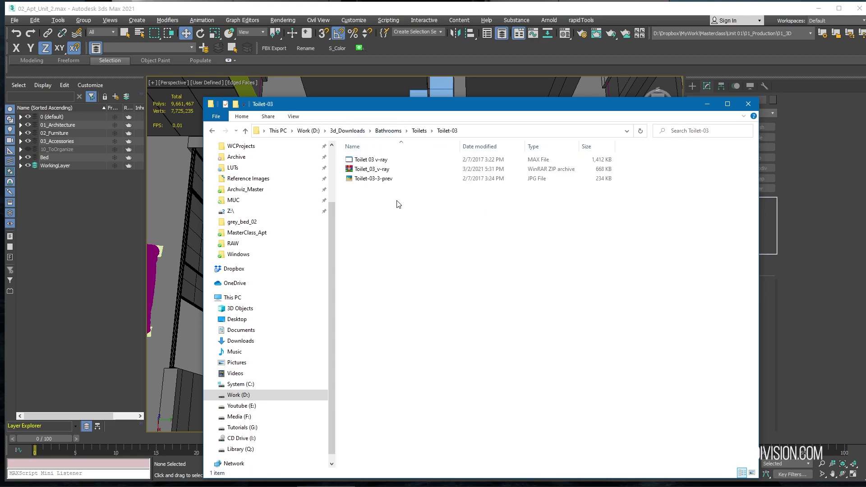
View the toilet's preview image, Toilet-03-3-prev, and close it
double_click(383, 180)
key("Escape")
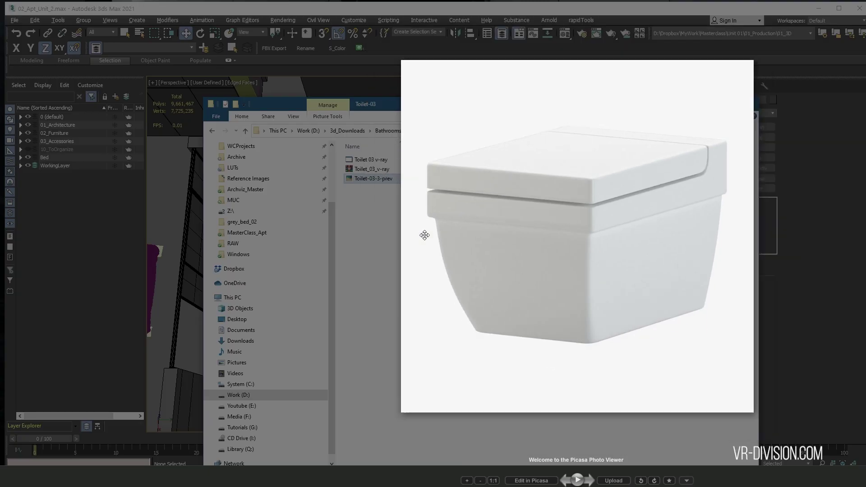
left_click(385, 162)
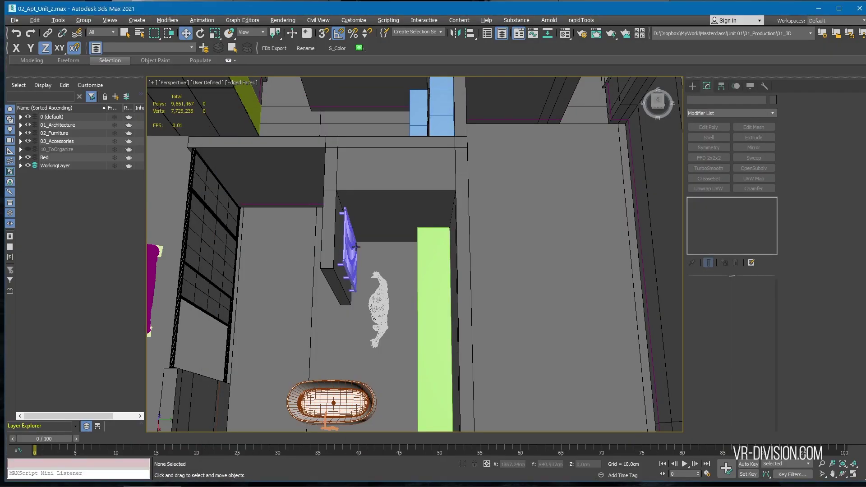
Merge the downloaded Toilet 03 v-ray model into the apartment scene
scroll(513, 215, "down", 3)
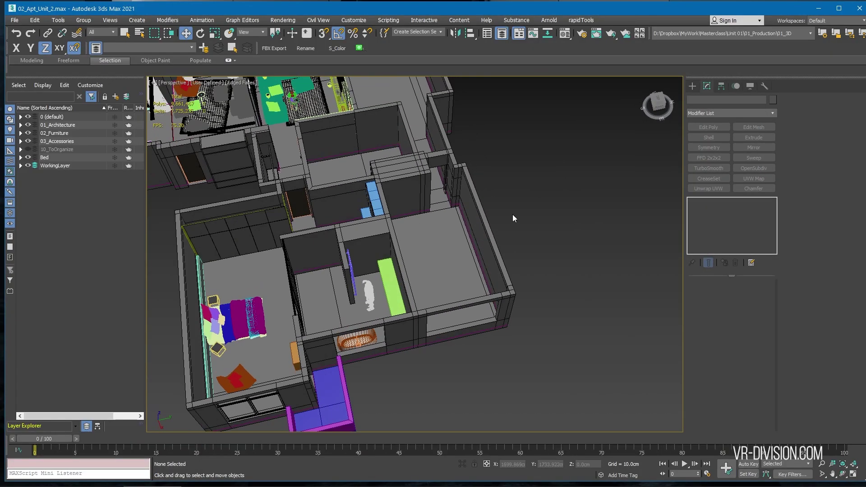
left_click(16, 19)
mouse_move(55, 145)
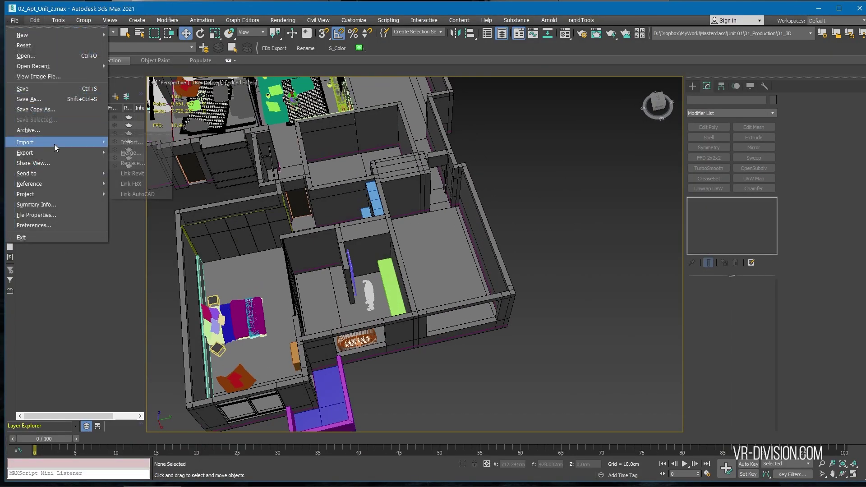
left_click(139, 154)
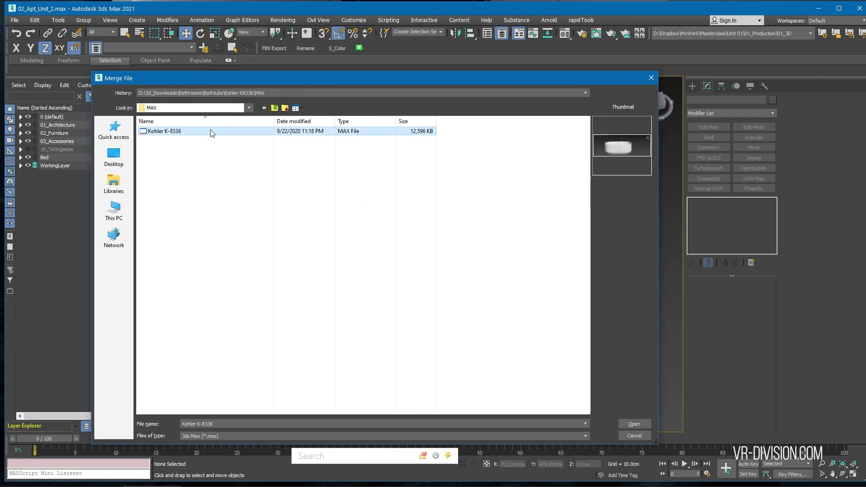
double_click(212, 131)
double_click(191, 131)
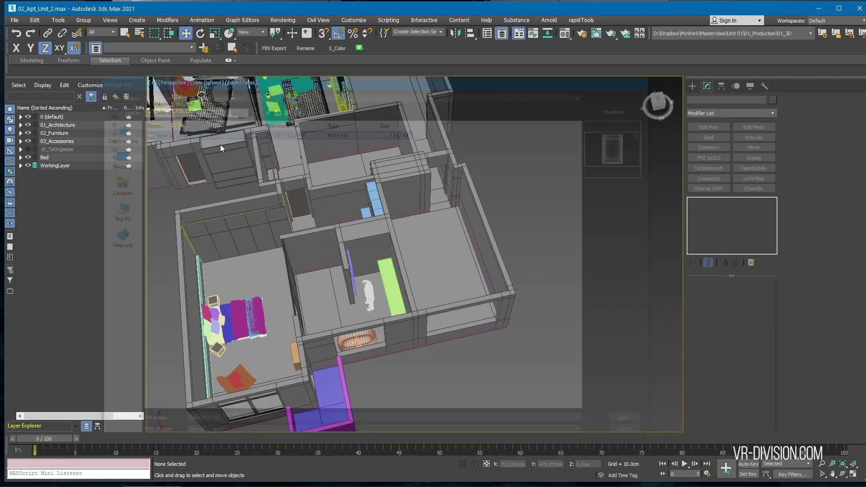
left_click(484, 319)
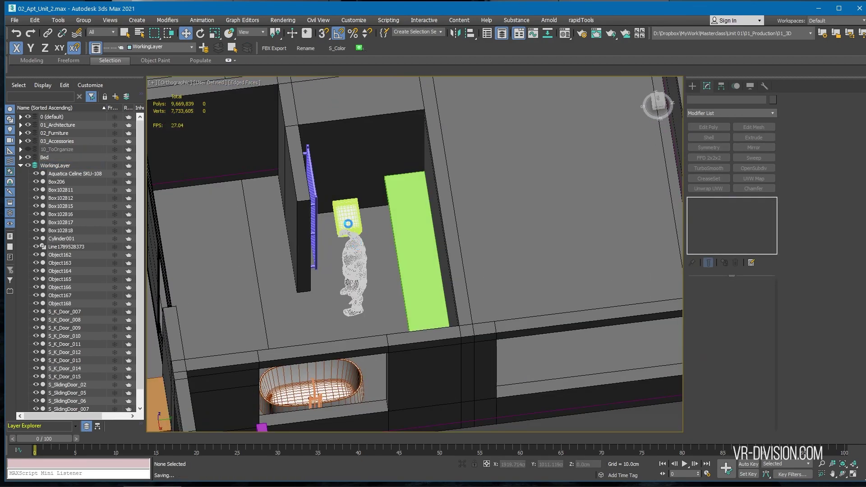
Switch to the inspiration board and look through the images for a bathroom view showing the toilet and vanity
key("alt+Tab")
left_click(639, 204)
scroll(407, 226, "down", 3)
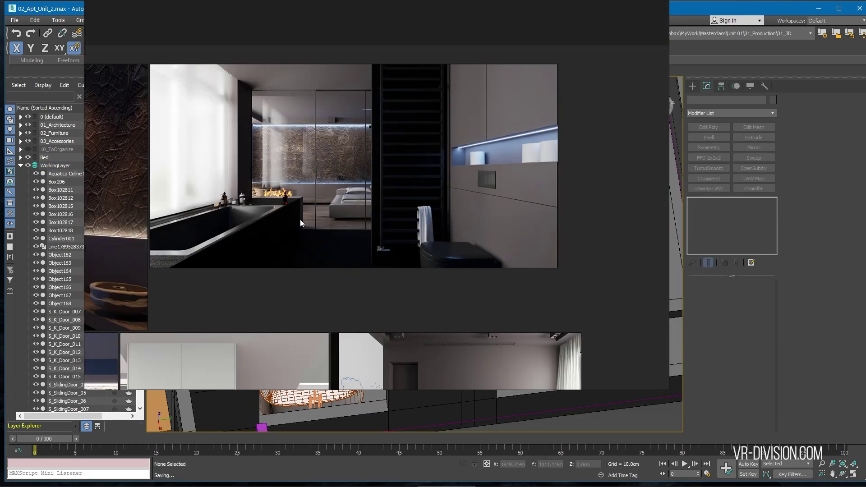
middle_click_drag(246, 248, 409, 212)
scroll(409, 212, "down", 1)
middle_click_drag(413, 254, 516, 204)
scroll(515, 204, "down", 3)
middle_click_drag(462, 263, 546, 65)
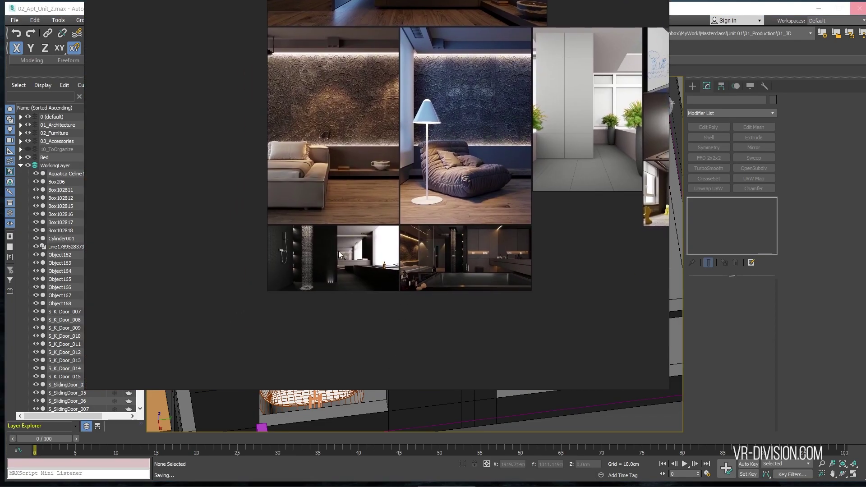
scroll(338, 271, "up", 4)
middle_click_drag(587, 267, 337, 231)
scroll(430, 224, "up", 2)
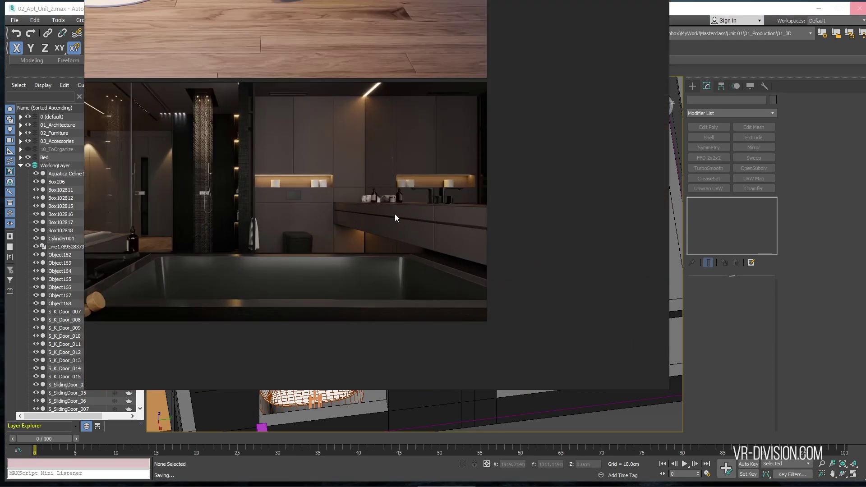
Examine the toilet wall, lit niches and long floating vanity in the dark bathroom reference image
scroll(395, 218, "up", 2)
middle_click_drag(315, 118, 339, 188)
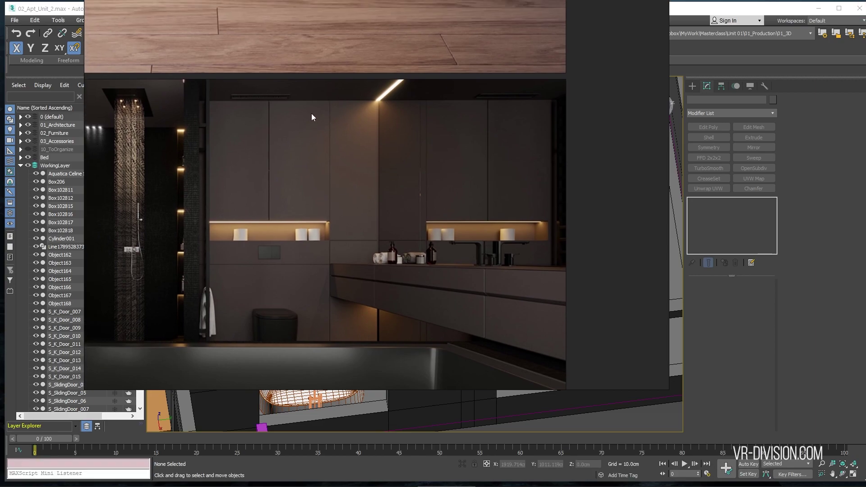
middle_click_drag(217, 117, 238, 85)
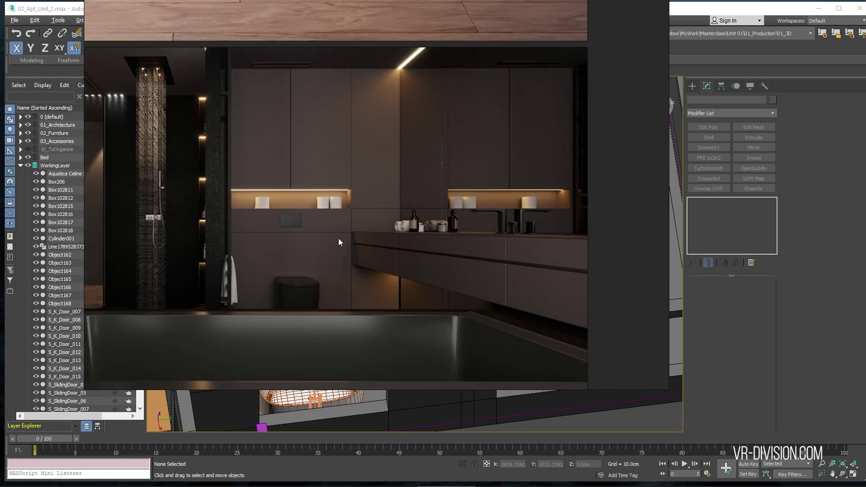
scroll(382, 260, "down", 2)
middle_click_drag(396, 304, 457, 221)
middle_click_drag(466, 45, 420, 121)
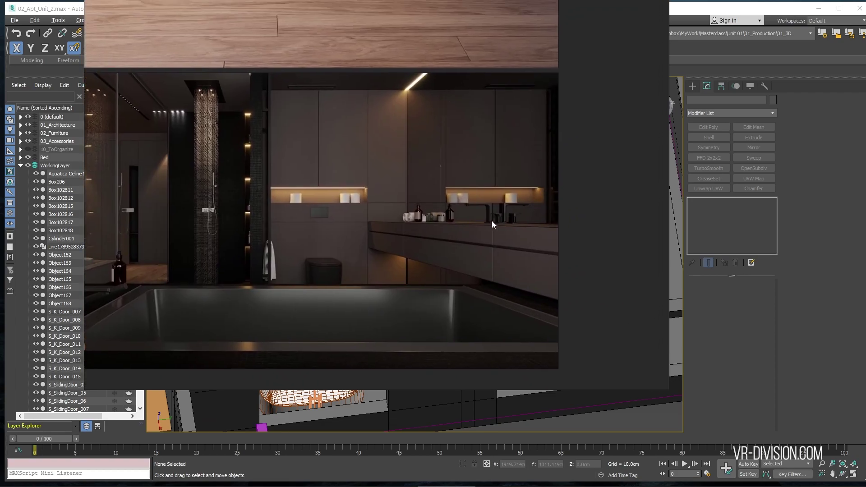
scroll(170, 113, "up", 2)
middle_click_drag(170, 113, 353, 114)
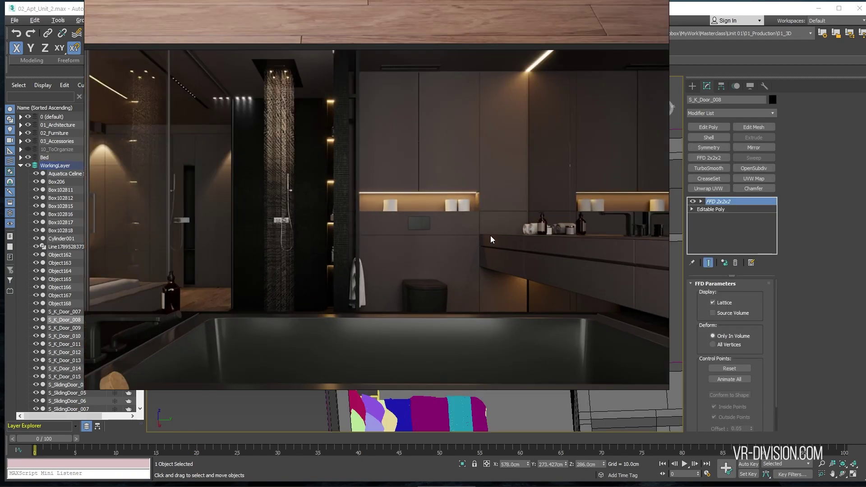
scroll(476, 243, "down", 1)
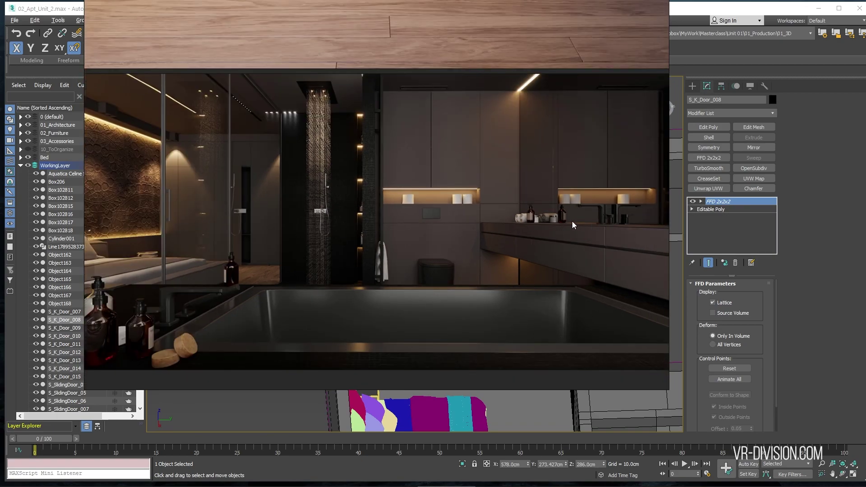
Return to 3ds Max and isolate the green vanity box together with the toilet, floor and surrounding walls
key("alt+Tab")
middle_click_drag(402, 131, 419, 332, "alt")
left_click(515, 249)
middle_click_drag(515, 249, 443, 221, "alt")
scroll(442, 226, "up", 4)
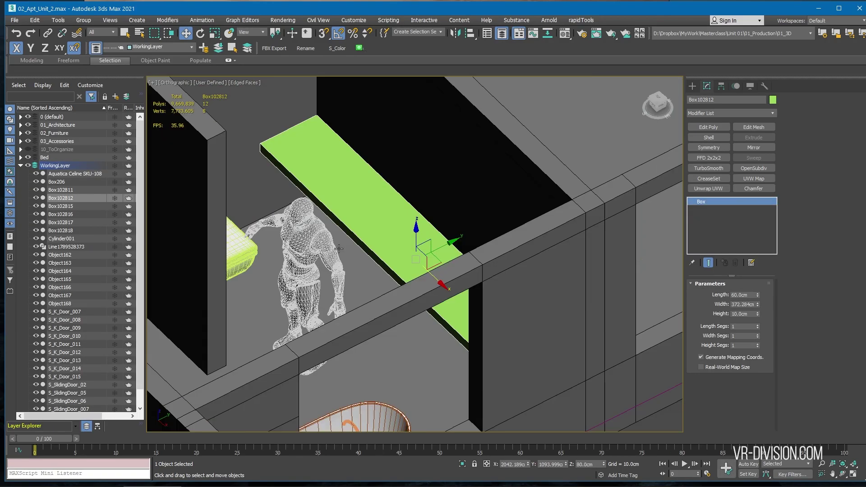
scroll(497, 307, "down", 7)
left_click(502, 323, "ctrl")
left_click(468, 282, "ctrl")
key("alt+q")
scroll(519, 289, "up", 5)
key("alt+q")
left_click(519, 257, "ctrl")
key("alt+q")
middle_click_drag(520, 216, 553, 163, "alt")
left_click(565, 141)
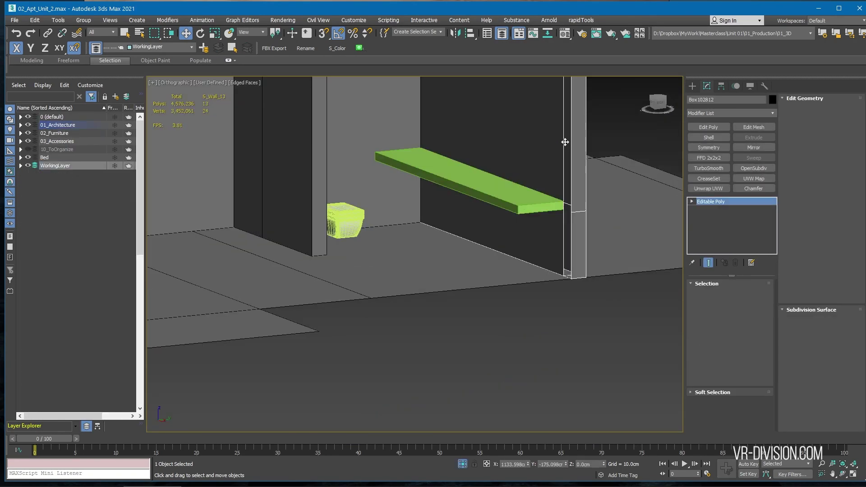
Snap the green vanity box down to floor level and set its Z position to 80 cm
middle_click_drag(573, 110, 507, 224)
left_click(469, 327)
key("s")
left_click_drag(488, 324, 487, 397)
left_click(721, 86)
left_click(729, 148)
key("s")
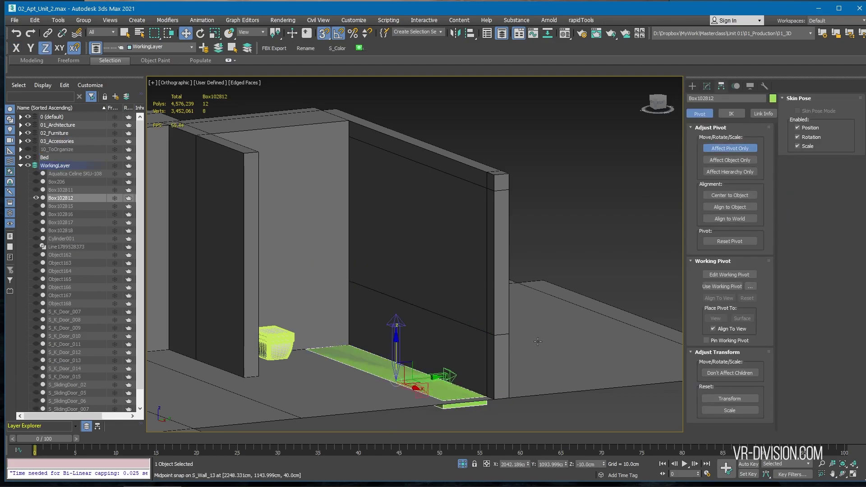
left_click(693, 87)
left_click_drag(598, 465, 553, 453)
type("80")
key("Return")
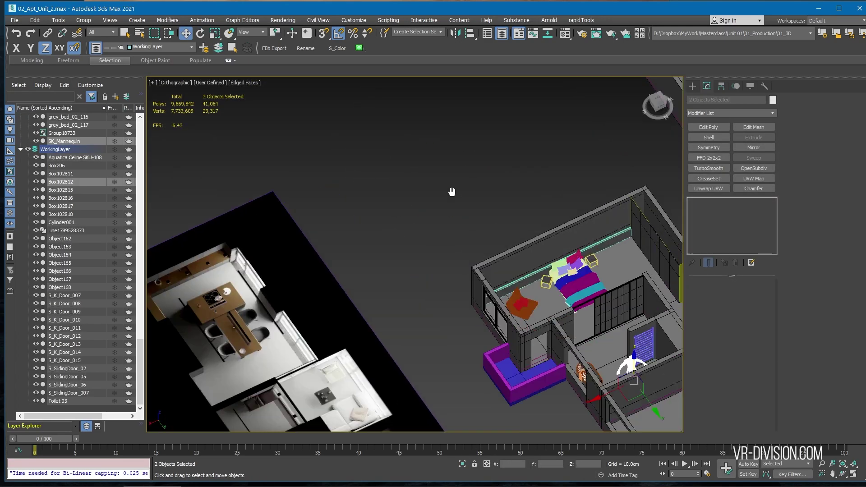
Add the kitchen countertop with the round sink cutout to the current selection and isolate the selected objects
middle_click_drag(452, 191, 302, 392)
scroll(484, 186, "up", 5)
left_click(520, 204, "ctrl")
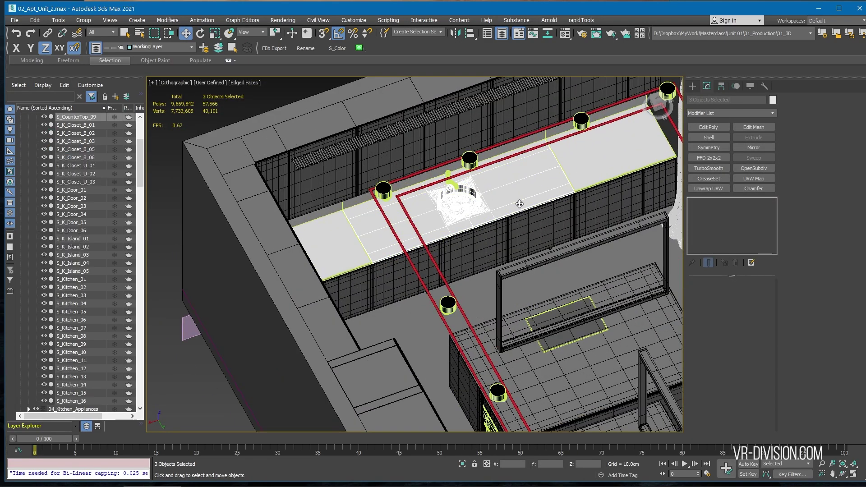
key("alt+q")
middle_click_drag(495, 243, 490, 212, "alt")
Copy the kitchen countertop over to the bathroom and isolate it together with the green vanity box
left_click_drag(465, 310, 428, 361)
scroll(424, 352, "up", 2)
key("s")
mouse_move(426, 350)
left_mouse_down()
mouse_move(457, 100)
mouse_move(411, 334)
left_mouse_up()
key("alt+q")
left_click(459, 229, "ctrl")
key("alt+q")
left_click(429, 139)
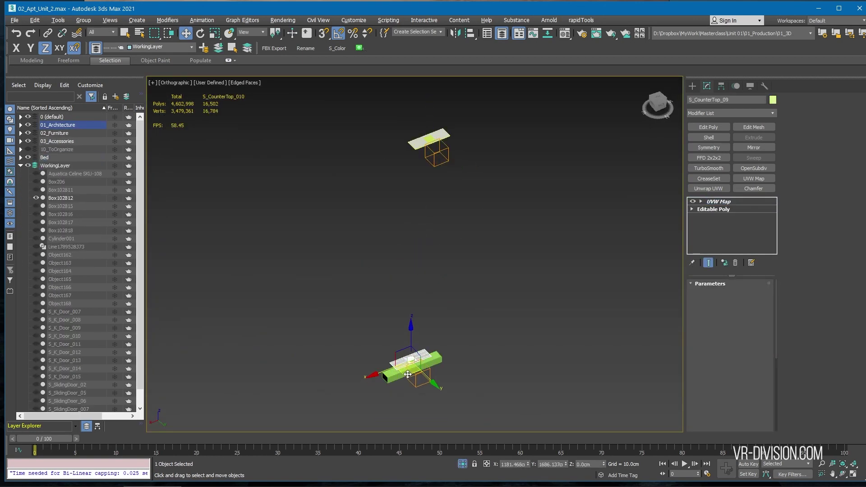
Rotate the countertop copy to run along the vanity box and place it on the box's top
scroll(459, 241, "up", 5)
mouse_move(433, 289)
middle_mouse_down("alt")
mouse_move(458, 253)
mouse_move(505, 217)
middle_mouse_up("alt")
key("e")
left_click_drag(435, 228, 331, 240)
key("w")
middle_click_drag(331, 240, 334, 270, "alt")
left_click_drag(406, 218, 478, 116)
middle_click_drag(456, 252, 489, 243, "alt")
Convert the vanity box to an editable poly and lower its top face by 10 cm
left_click(489, 300)
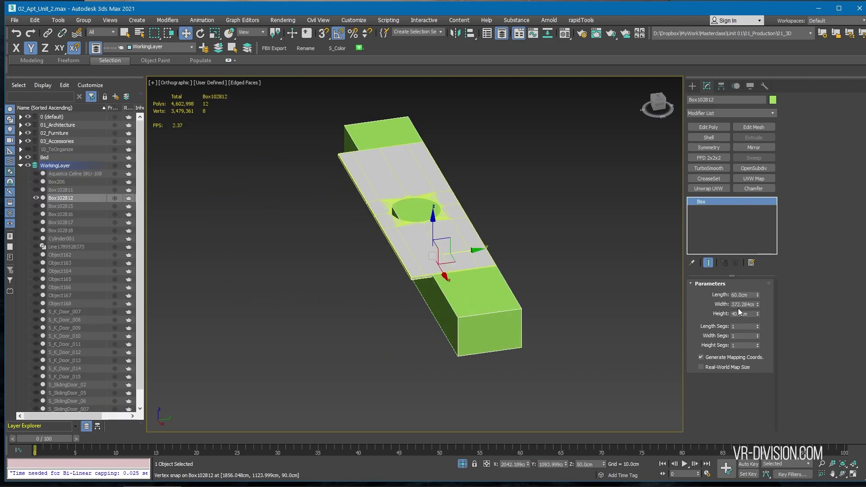
right_click(561, 293)
left_click(650, 399)
key("4")
middle_click_drag(501, 306, 523, 303, "alt")
left_click(477, 303)
type("-10")
key("Return")
key("4")
middle_click_drag(490, 252, 548, 246, "alt")
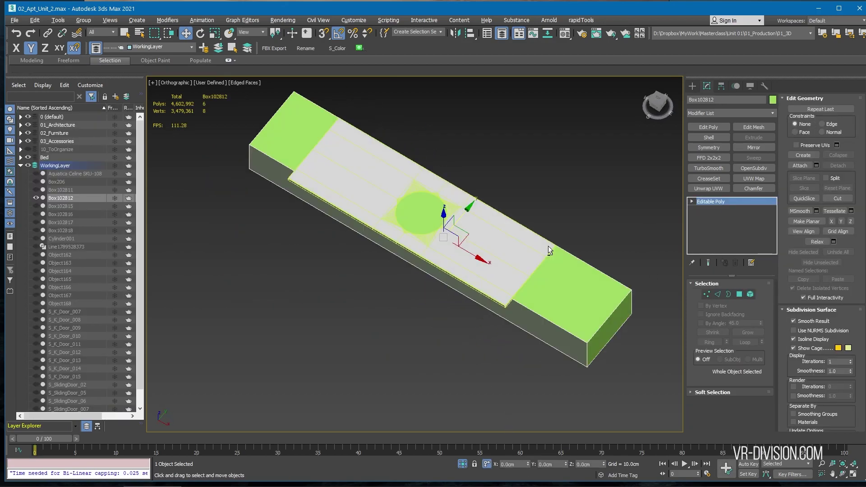
Select the vertices along one long edge of the countertop copy and move them inward along Y
scroll(480, 229, "up", 5)
left_click(542, 172)
left_click(476, 248)
middle_click_drag(476, 248, 420, 253, "alt")
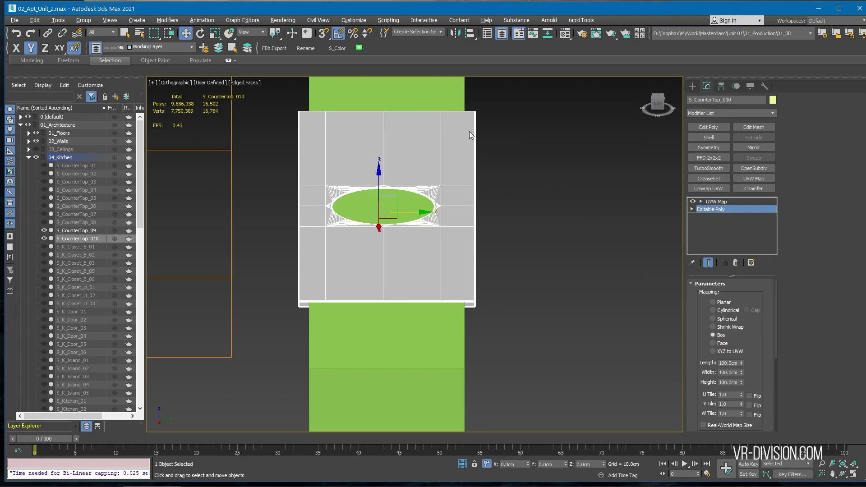
key("1")
left_click_drag(460, 96, 506, 327)
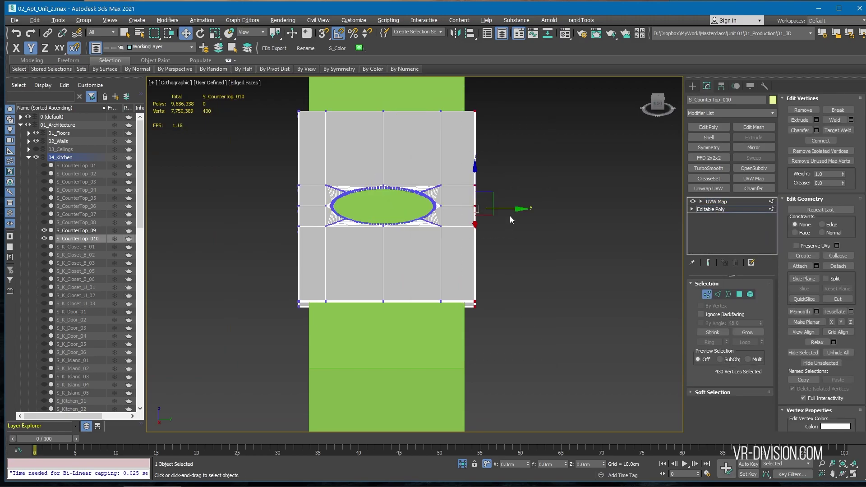
left_click_drag(510, 213, 499, 212)
Align the selected long-edge vertices of the countertop copy with the vanity box along the Y position
key("t")
middle_click_drag(478, 256, 404, 226, "alt")
key("alt+a")
left_click(397, 199)
left_click(575, 182)
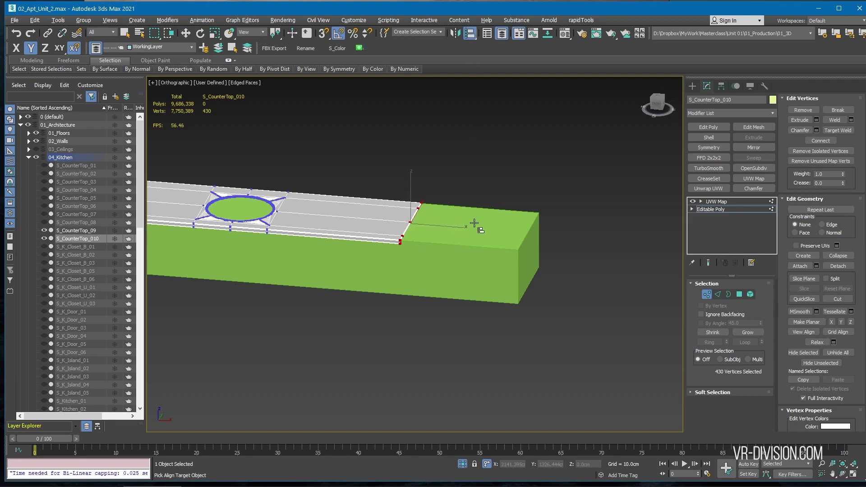
Align the countertop's selected end vertices to the vanity box's maximum on the X position only
left_click(481, 240)
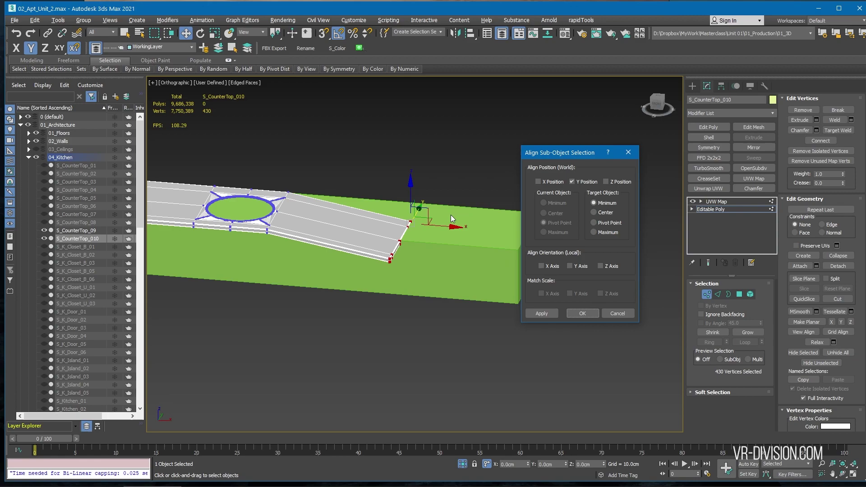
left_click_drag(570, 155, 441, 289)
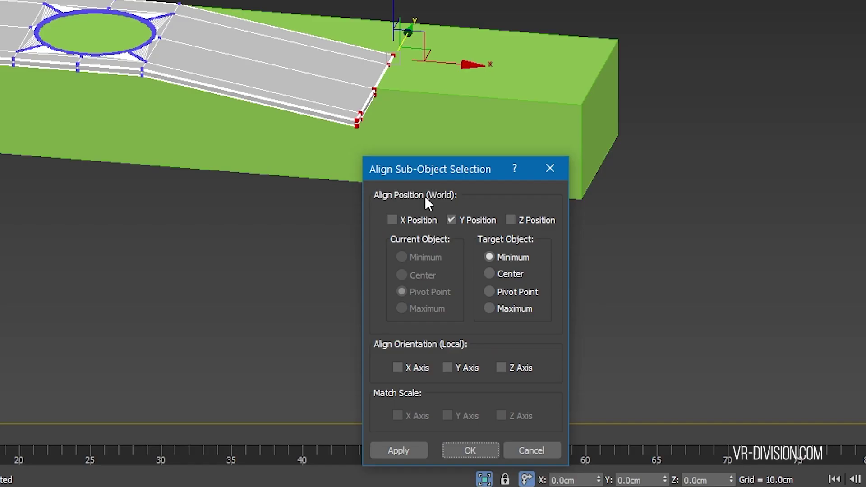
left_click(402, 220)
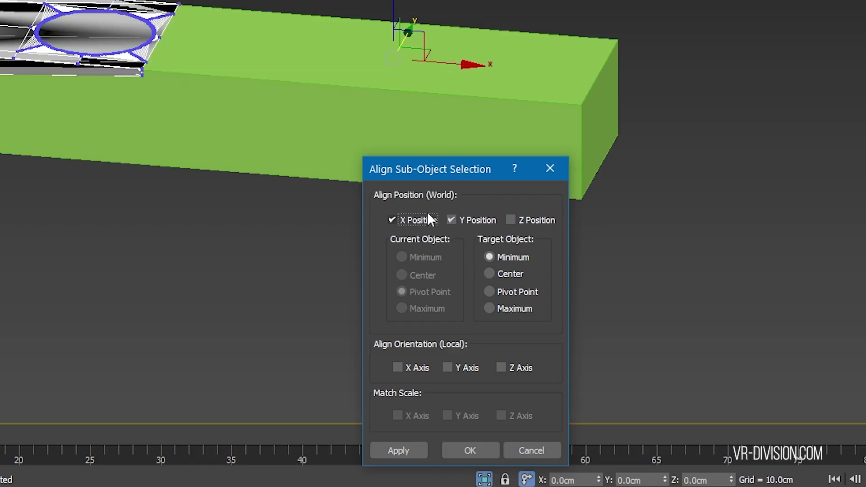
left_click(467, 221)
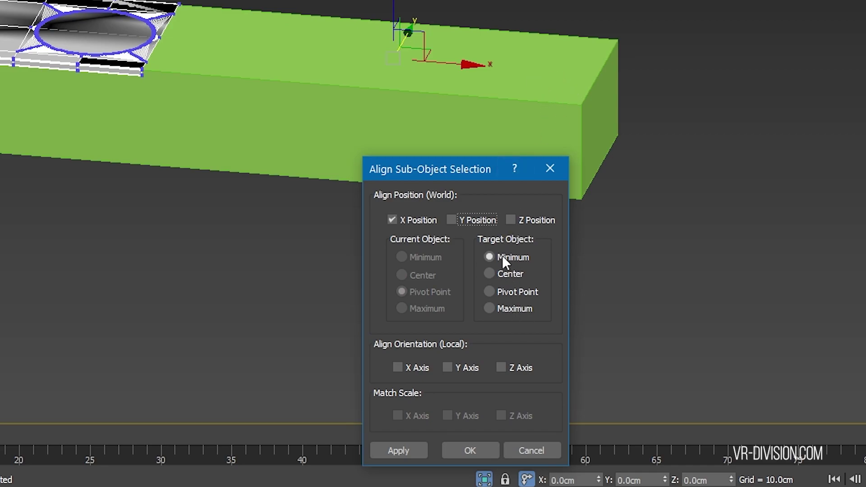
left_click(519, 313)
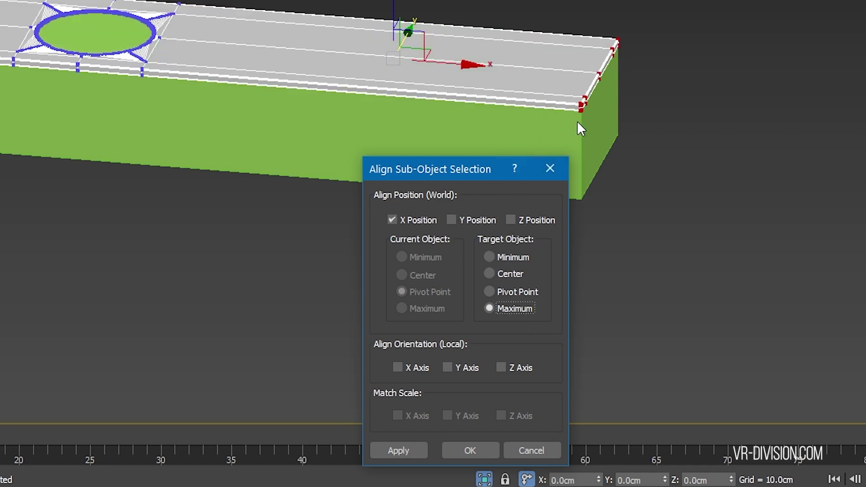
left_click(452, 450)
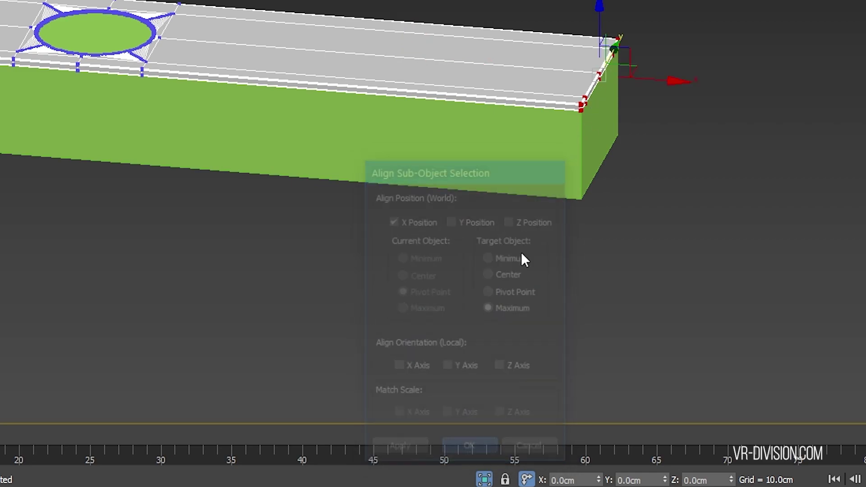
Examine how the countertop's rounded end corners sit on the edges of the vanity box
scroll(521, 144, "up", 12)
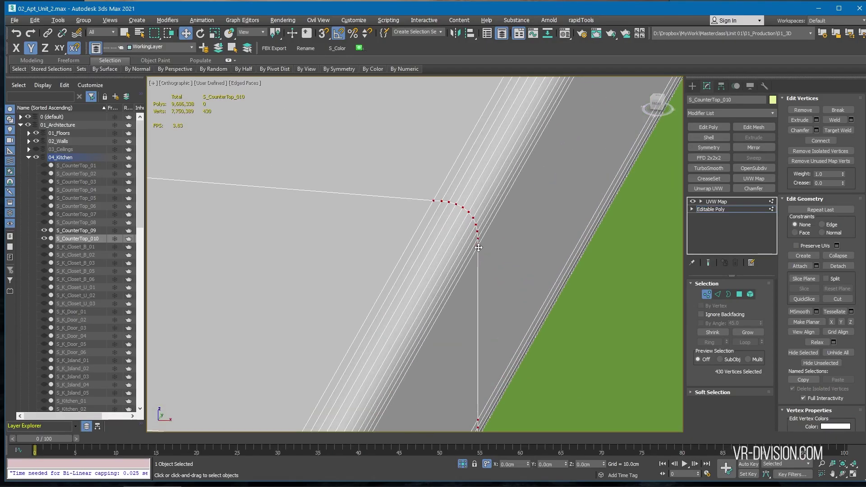
scroll(478, 247, "down", 12)
middle_click_drag(480, 249, 492, 194, "alt")
scroll(496, 279, "up", 6)
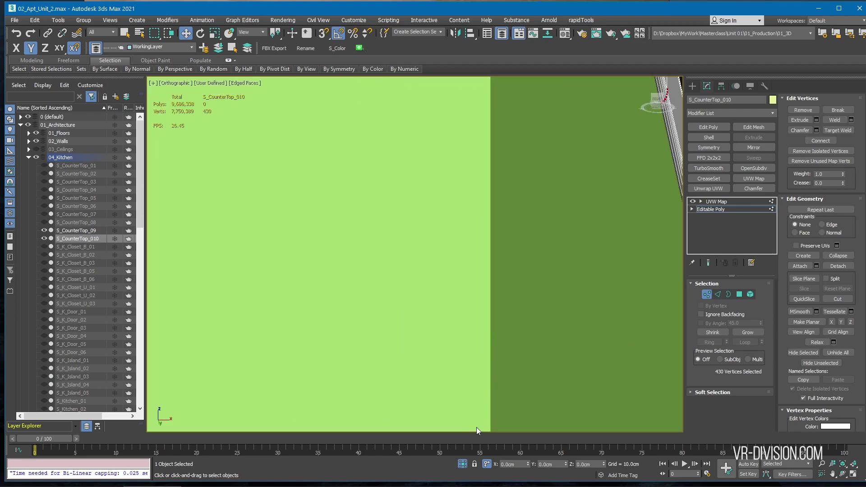
scroll(478, 429, "down", 3)
middle_click_drag(478, 429, 474, 285)
middle_click_drag(486, 183, 487, 325)
scroll(486, 325, "down", 2)
scroll(472, 130, "up", 5)
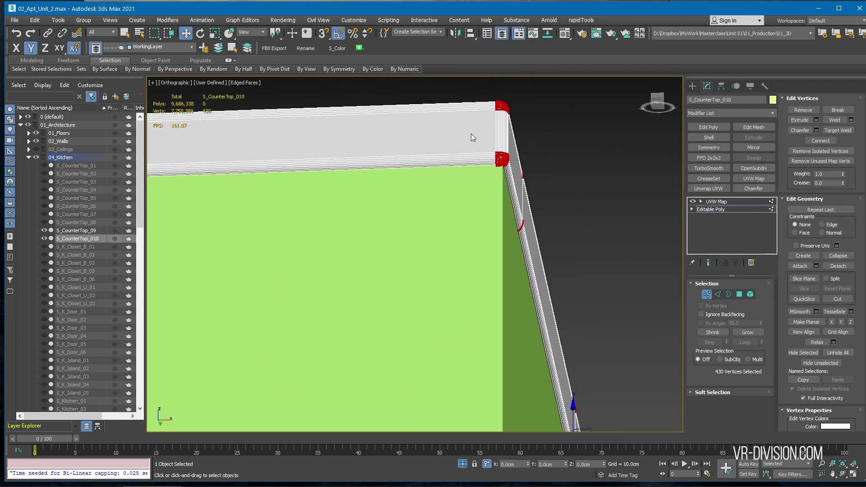
scroll(492, 153, "up", 6)
scroll(532, 183, "down", 6)
scroll(531, 182, "up", 3)
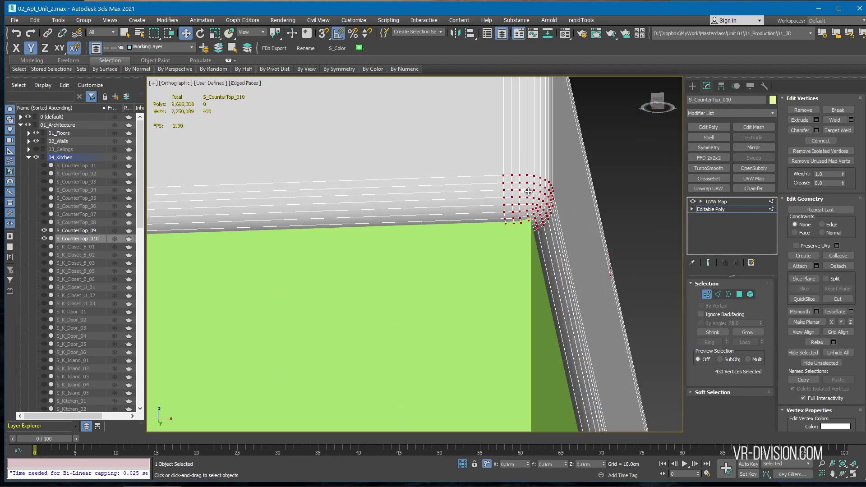
scroll(529, 191, "down", 4)
scroll(533, 199, "up", 3)
scroll(532, 199, "down", 9)
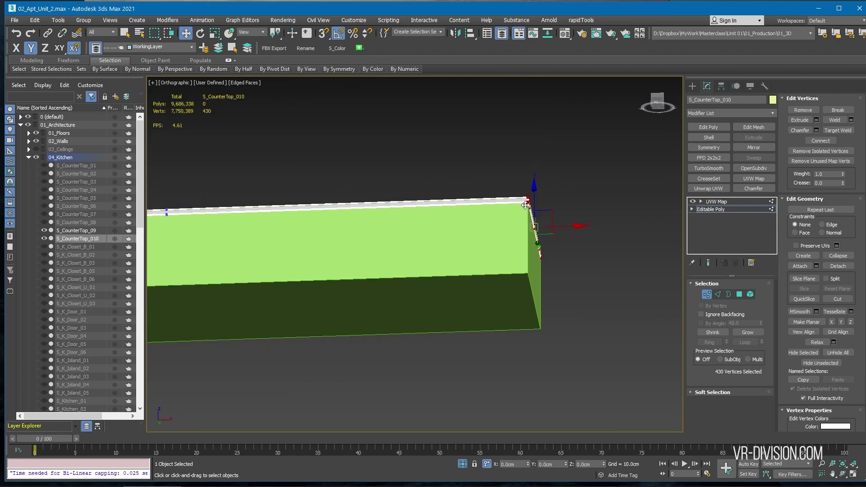
middle_click_drag(532, 199, 547, 264, "alt")
scroll(547, 264, "up", 4)
scroll(510, 294, "up", 6)
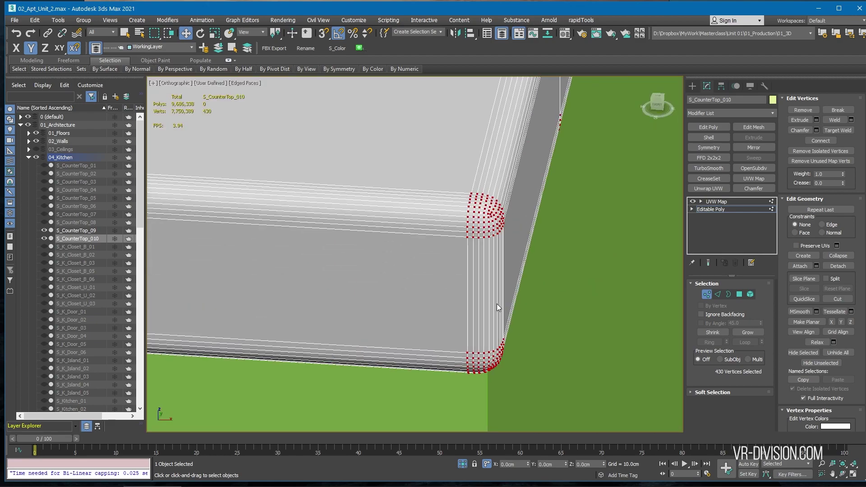
key("t")
scroll(434, 257, "up", 5)
key("F3")
middle_click_drag(374, 91, 474, 230)
scroll(440, 191, "up", 5)
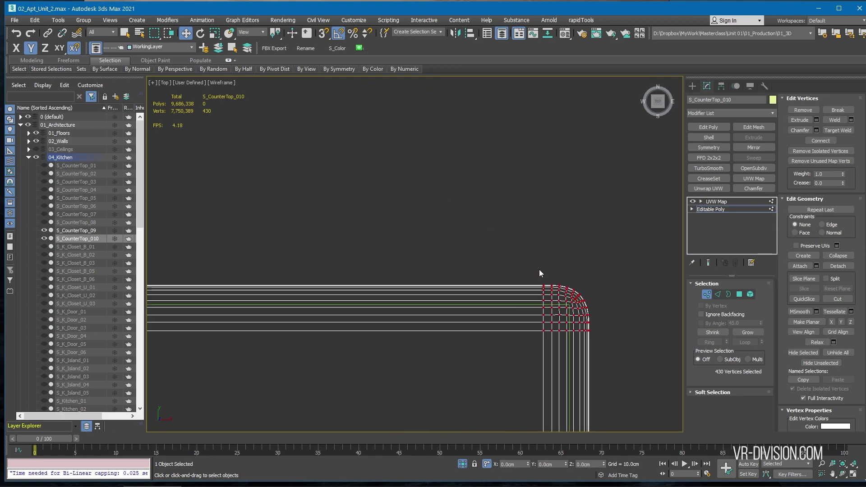
Align the vertices at the countertop's opposite end to the vanity box's minimum X position
key("z")
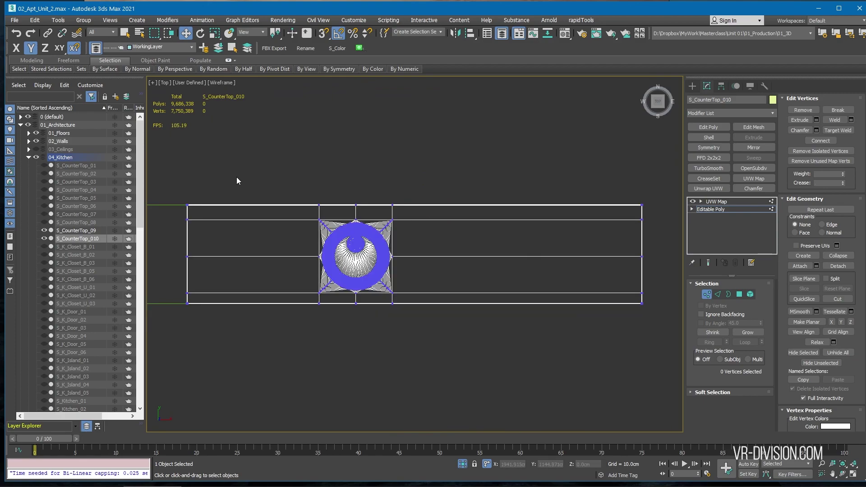
middle_click_drag(175, 359, 450, 323)
middle_click_drag(449, 323, 467, 261, "alt")
key("F3")
scroll(467, 262, "up", 5)
key("alt+a")
left_click(481, 256)
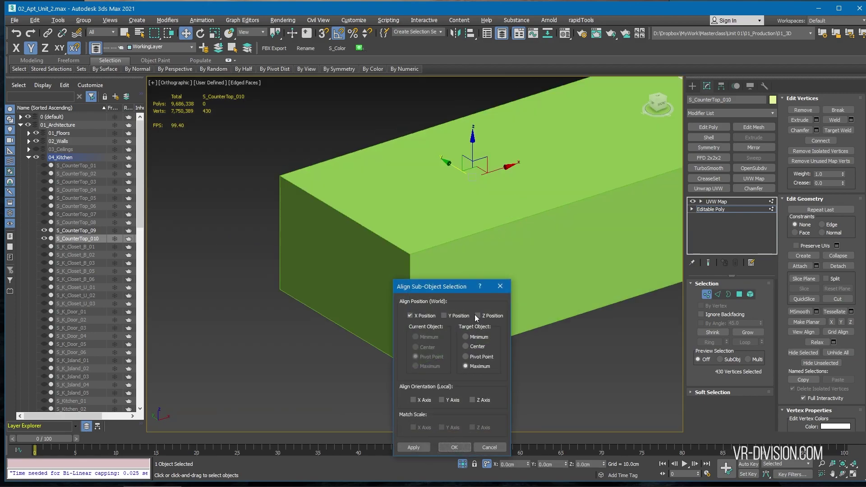
left_click(471, 339)
left_click(456, 447)
scroll(457, 310, "down", 2)
middle_click_drag(457, 310, 333, 355)
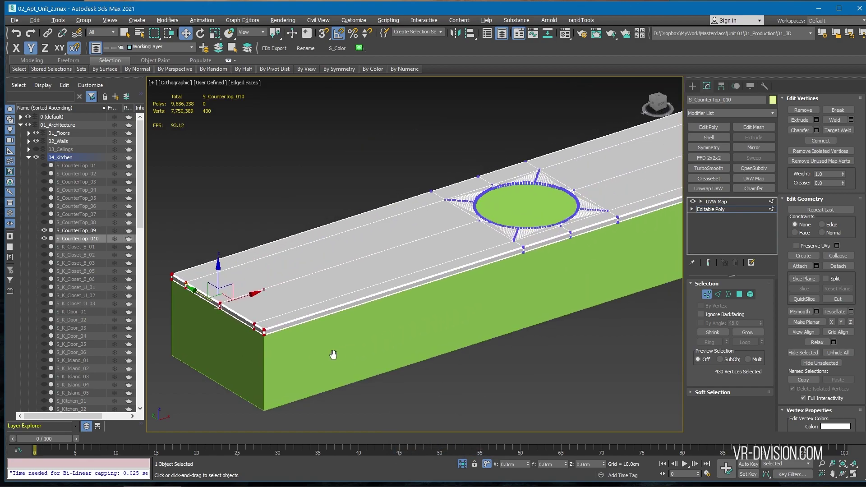
scroll(494, 172, "down", 4)
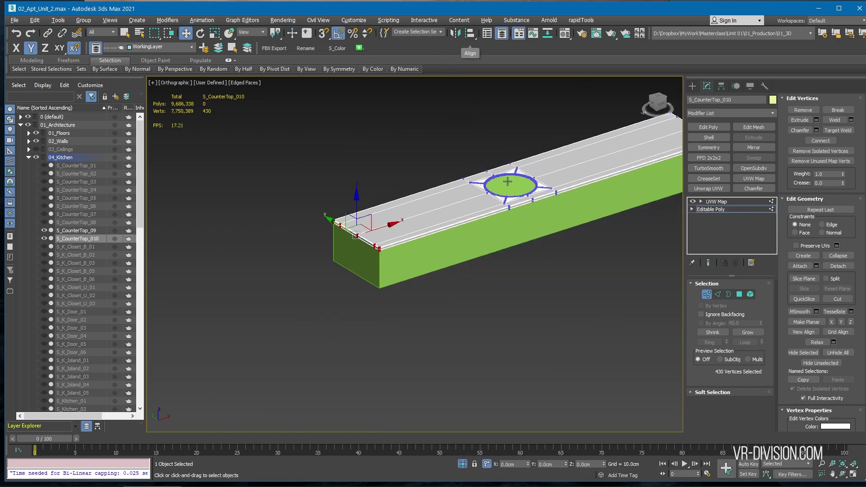
middle_click_drag(559, 185, 388, 205, "alt")
scroll(388, 205, "down", 2)
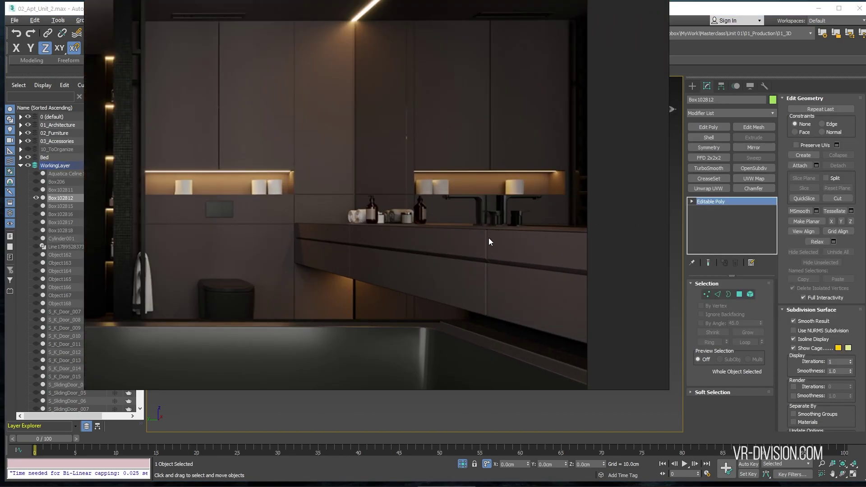
Try pulling the vanity box's long front face outward and undo it
key("alt+Tab")
middle_click_drag(411, 277, 441, 256, "alt")
key("4")
left_click(445, 253)
left_click_drag(445, 242, 502, 262)
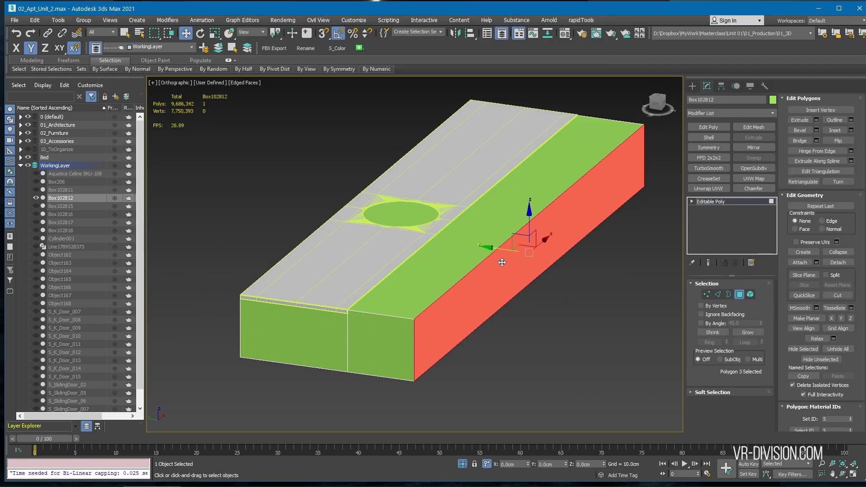
key("ctrl+z")
Try cloning the vanity box's whole long front face out to a separate object
scroll(498, 263, "up", 5)
scroll(425, 262, "down", 5)
left_click_drag(425, 262, 470, 268, "shift")
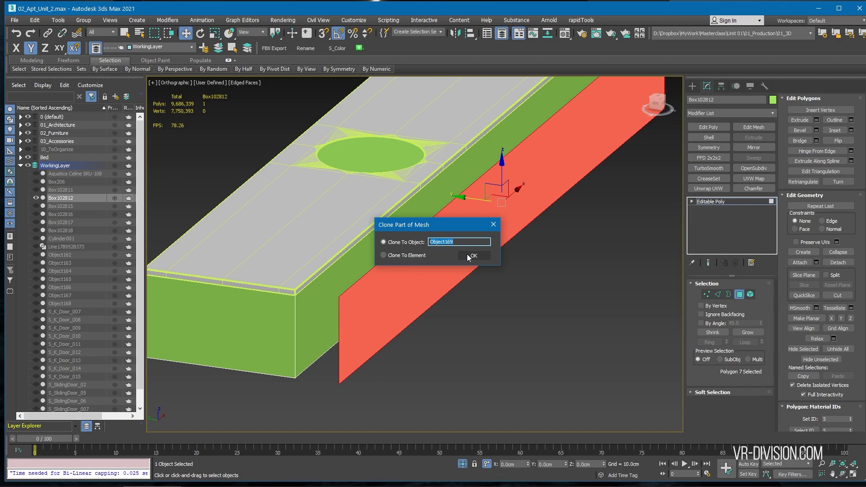
left_click(473, 256)
scroll(472, 281, "down", 8)
Connect the vanity box's four long edges with 2 segments to divide its length into three parts
key("2")
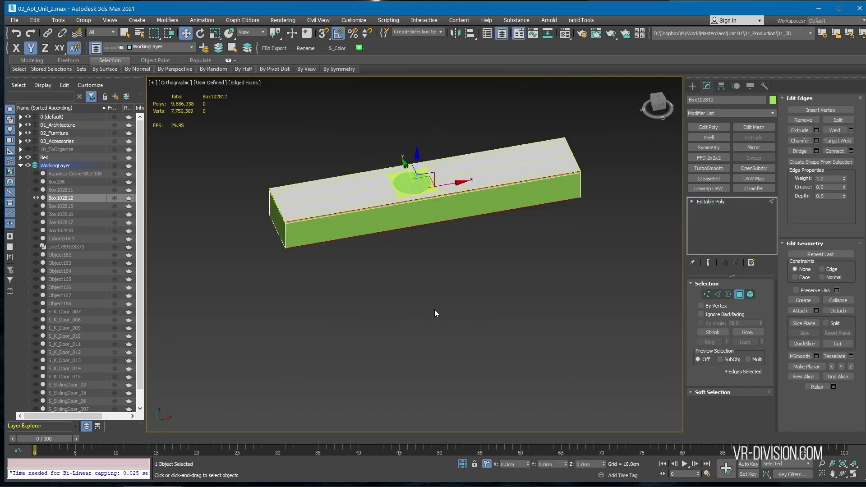
key("ctrl+shift+e")
middle_click_drag(469, 281, 492, 253, "alt")
key("alt+Tab")
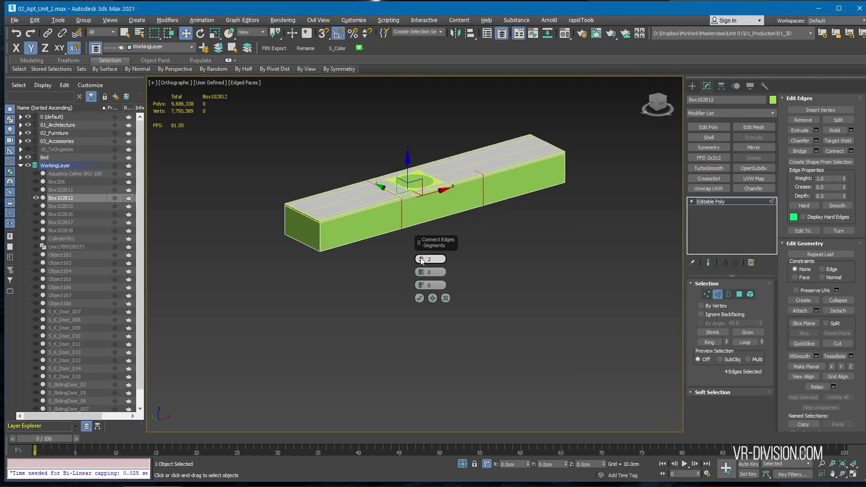
left_click(420, 299)
Clone the middle front polygon of the vanity box to a new object placed in front of the box
scroll(431, 199, "up", 3)
middle_click_drag(429, 197, 431, 215, "alt")
key("4")
left_click(431, 215)
left_click_drag(431, 194, 451, 211, "shift")
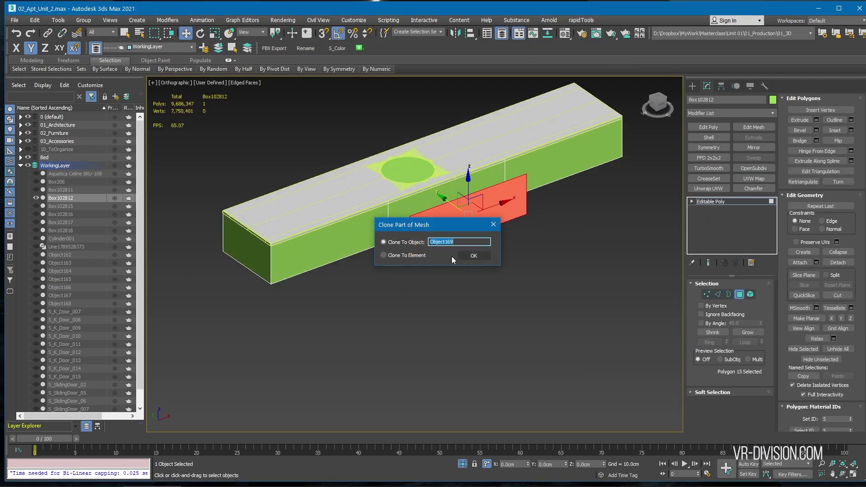
left_click(474, 255)
Assign the active Multi/Sub-Object material to the vanity box and the cloned front panel together
left_click(445, 231)
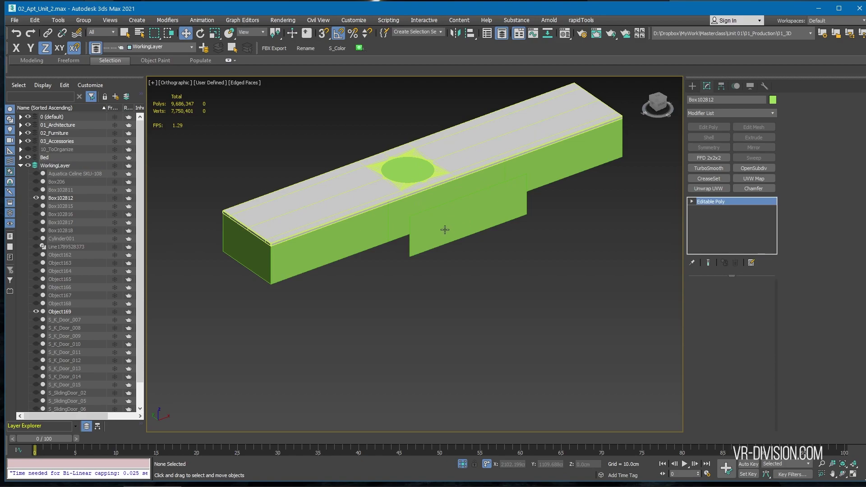
middle_click_drag(429, 243, 380, 261, "alt")
left_click(349, 266, "ctrl")
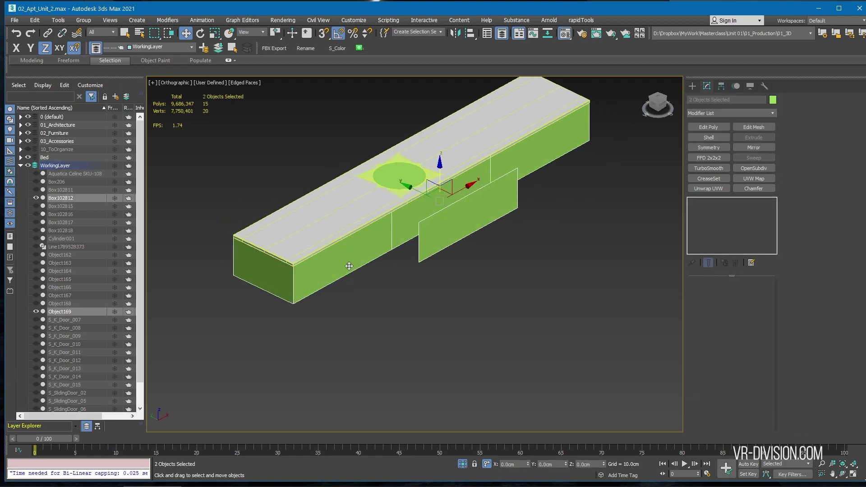
key("m")
left_click(105, 235)
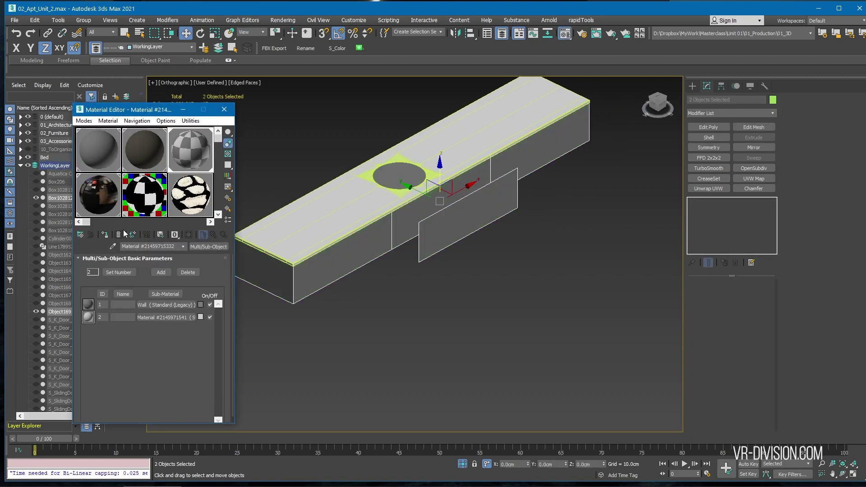
left_click(225, 109)
Thicken the cloned front panel with a Shell modifier using an outer amount of 1.5 cm
left_click(439, 226)
middle_click_drag(439, 227, 400, 247, "alt")
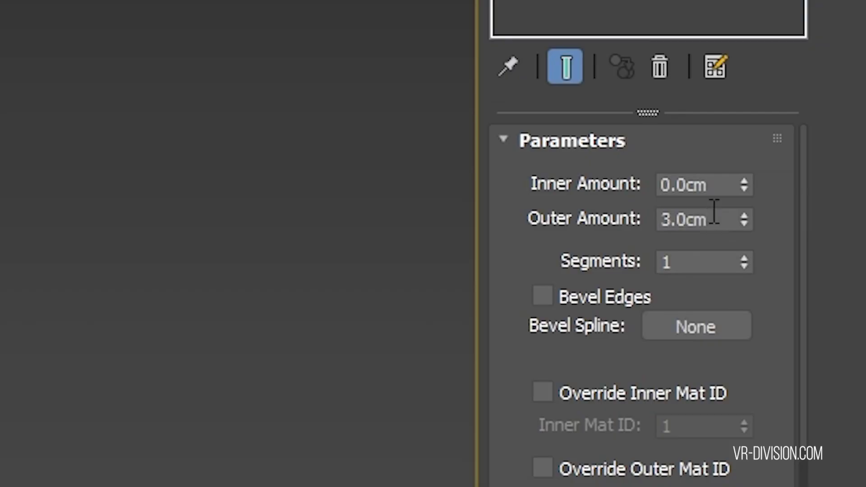
double_click(714, 213)
type("1.5")
key("Return")
scroll(563, 285, "up", 2)
middle_click_drag(563, 286, 536, 283, "alt")
Check the drawer split in the reference, convert the shelled panel to an editable poly and add a horizontal edge loop around it
key("alt+Tab")
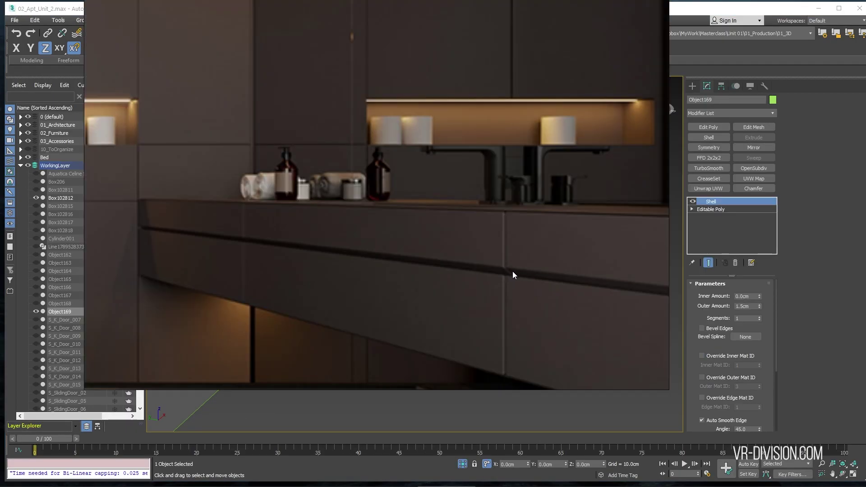
key("alt+Tab")
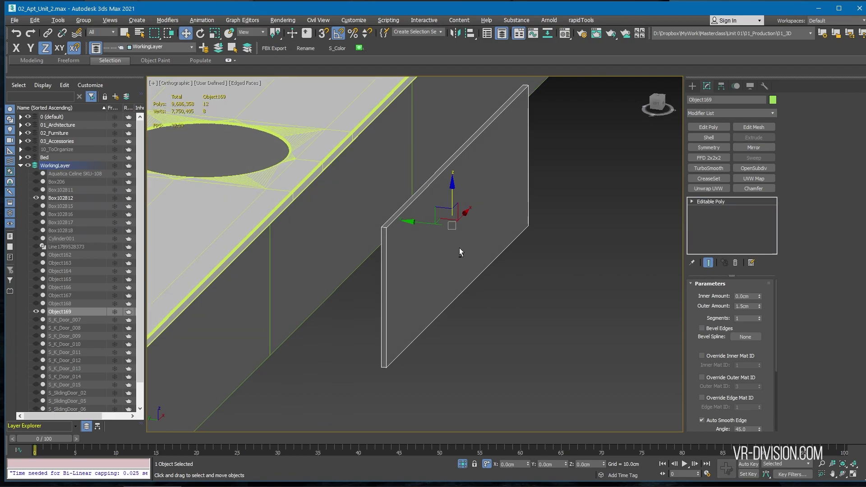
middle_click_drag(459, 249, 469, 227, "alt")
key("alt+shift+w")
scroll(419, 214, "up", 4)
middle_click_drag(419, 214, 464, 209, "alt")
Slope the panel's horizontal edge loop across its thickness by moving vertices vertically in the Left view
key("w")
key("1")
key("l")
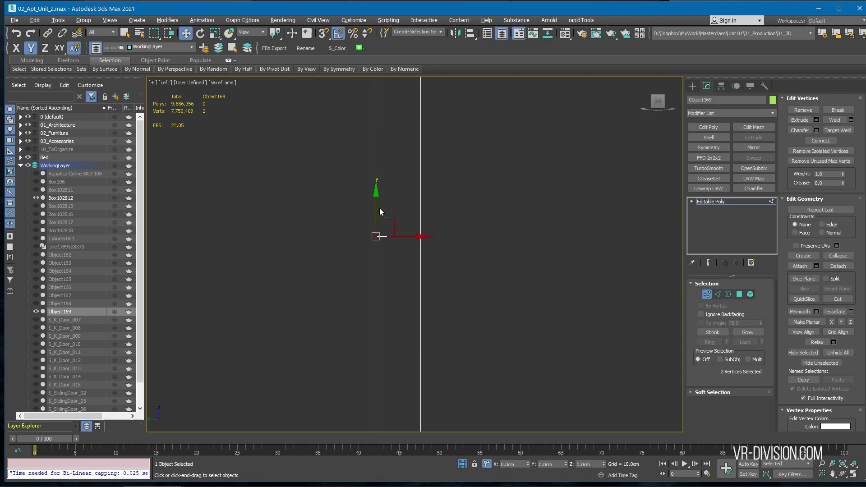
scroll(444, 250, "down", 4)
scroll(436, 251, "up", 3)
key("2")
scroll(462, 253, "down", 4)
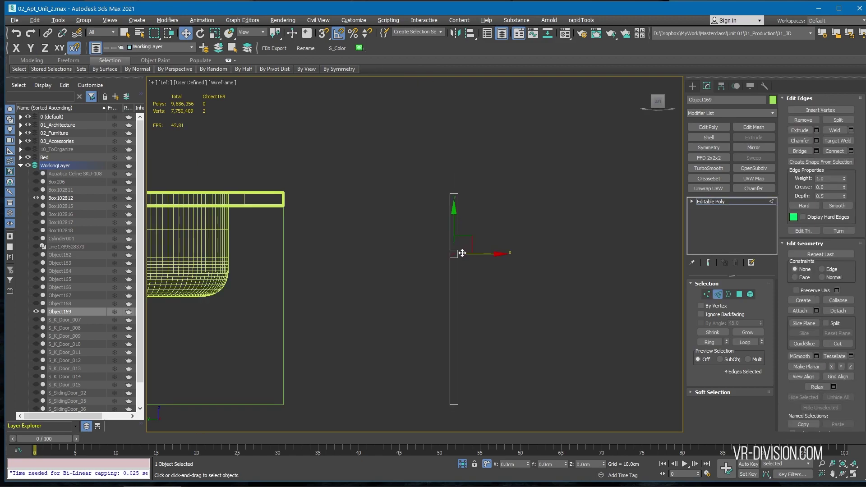
scroll(461, 252, "up", 6)
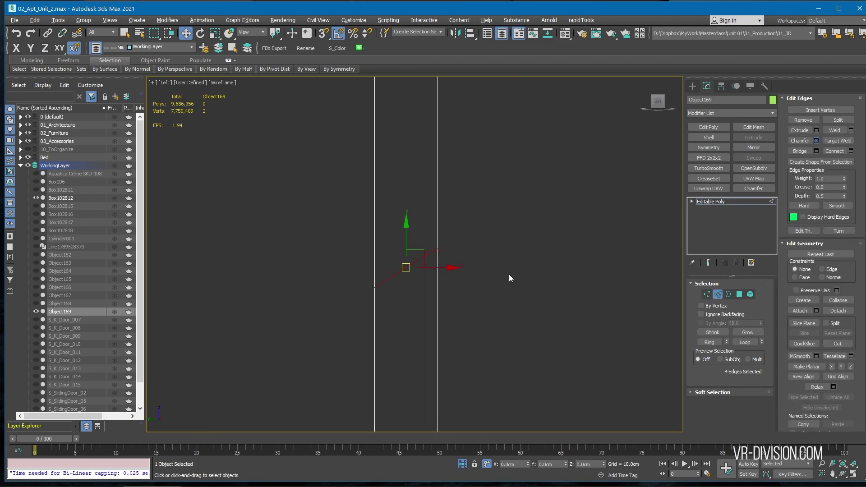
Try splitting the front panel along its sloped edge loop with an open chamfer and select its open borders
key("ctrl+shift+c")
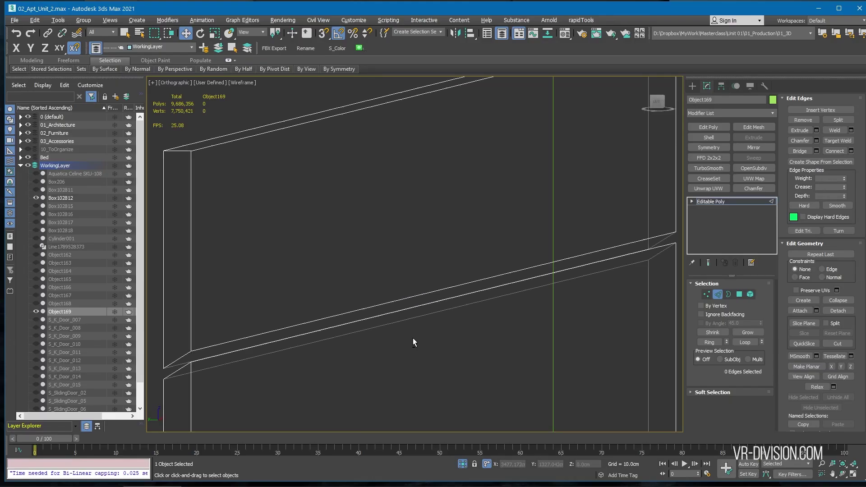
key("F3")
scroll(413, 338, "down", 5)
middle_click_drag(413, 338, 415, 315, "alt")
key("F4")
scroll(536, 299, "up", 6)
key("3")
key("ctrl+a")
scroll(503, 283, "down", 5)
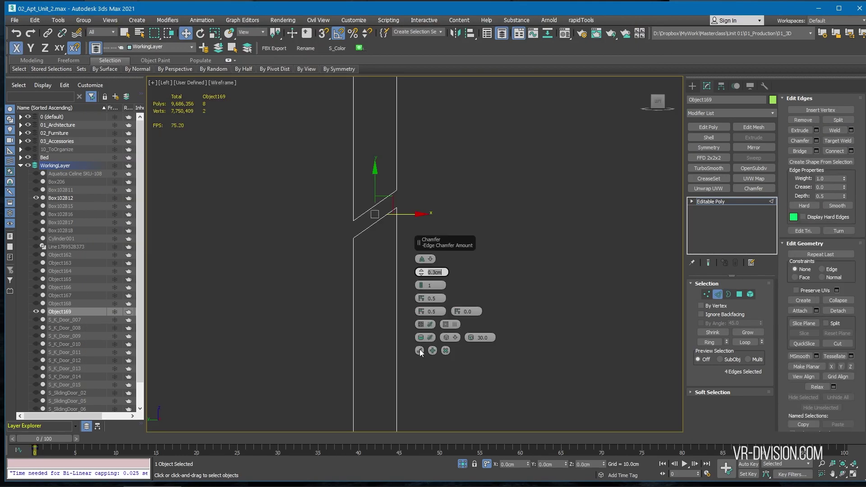
Chamfer the panel's sloped edge loop by 0.3 cm as an open gap between the upper and lower drawer fronts
left_click(420, 351)
scroll(421, 318, "down", 6)
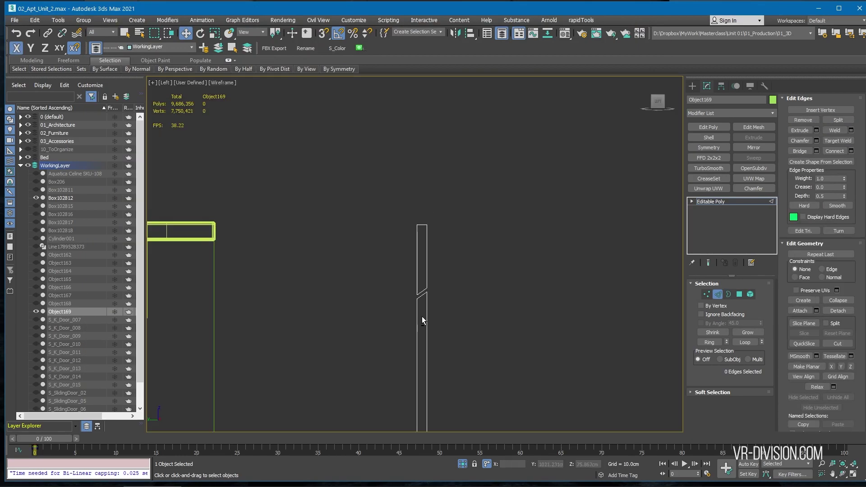
middle_click_drag(422, 318, 492, 302, "alt")
scroll(453, 301, "down", 5)
key("F3")
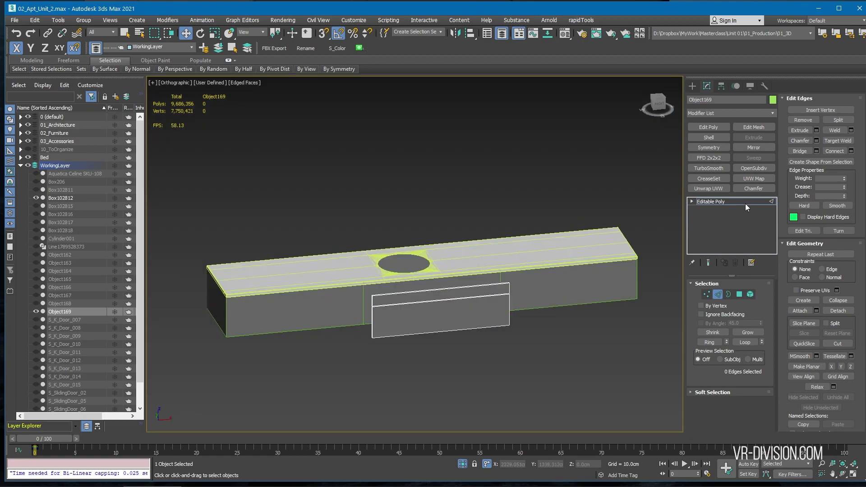
Clone the split front panel twice side by side and align all three panels to the front of the vanity box
left_click(745, 202)
left_click_drag(480, 307, 345, 326, "shift")
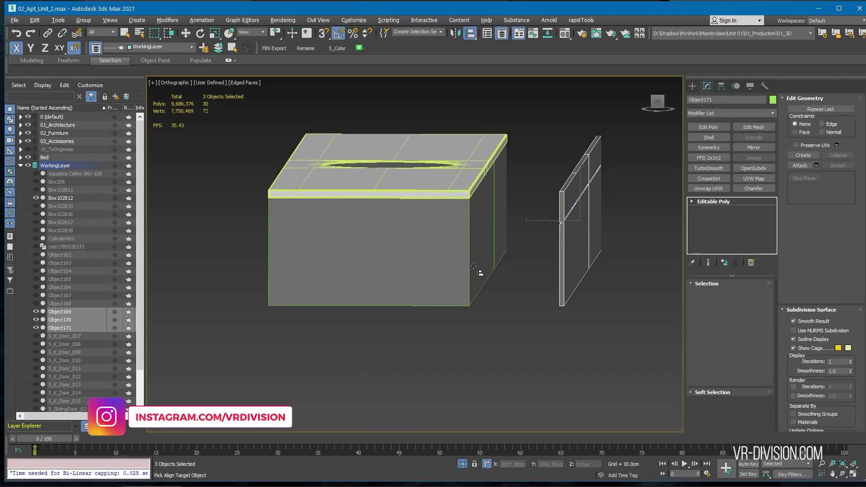
left_click(434, 280)
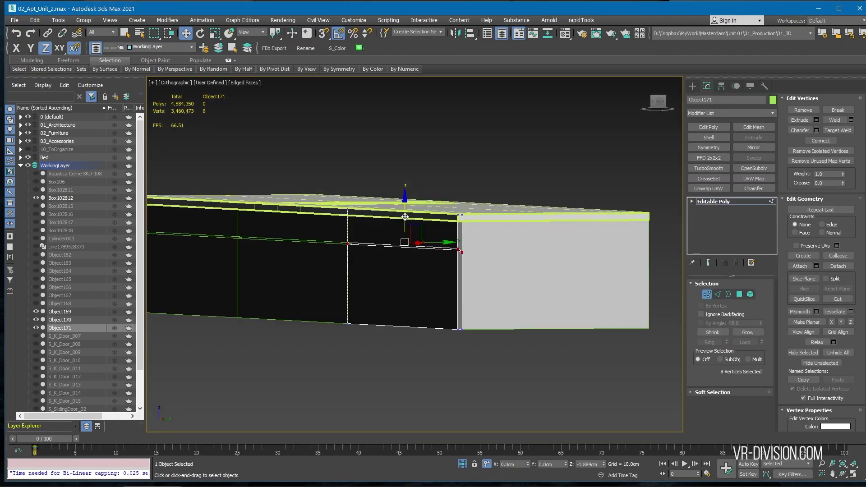
Lower the end panel's split vertices and position its top edge vertices just beneath the countertop
left_click_drag(403, 214, 403, 224)
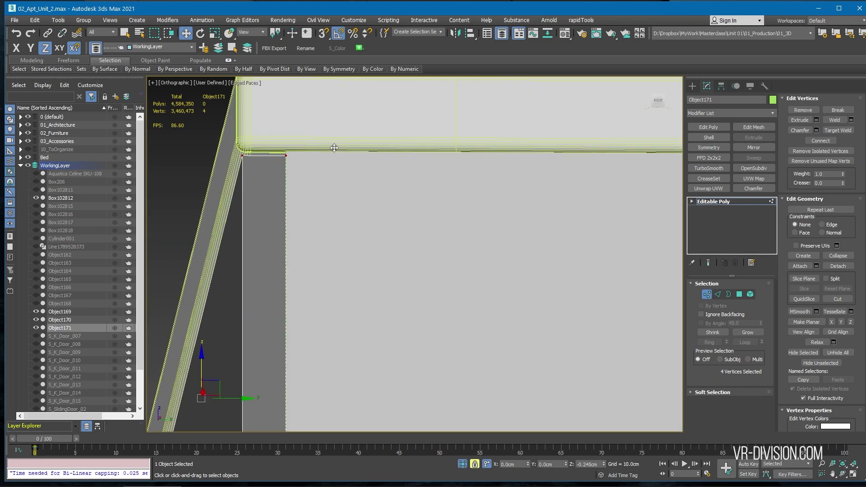
scroll(246, 152, "up", 8)
scroll(406, 170, "down", 3)
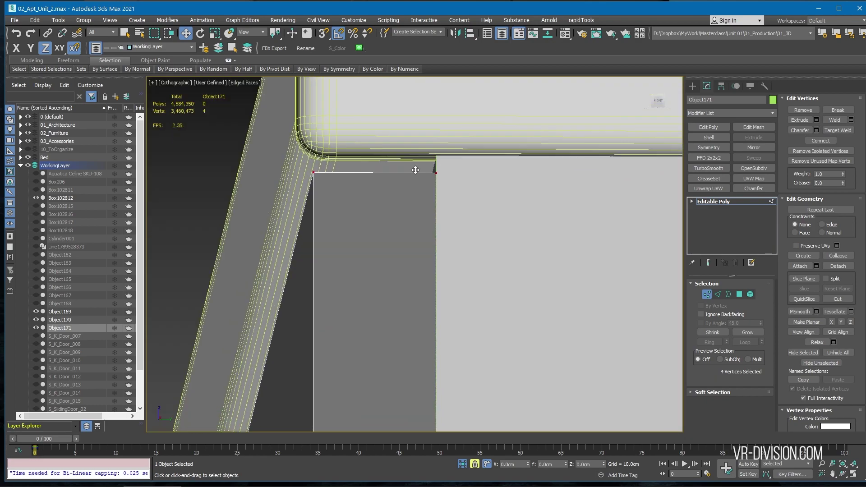
left_click_drag(454, 156, 450, 143)
Raise the end panel's bottom vertices slightly to line up with the underside of the vanity box
scroll(445, 167, "down", 10)
middle_click_drag(447, 173, 457, 243, "alt")
left_click_drag(481, 324, 481, 324)
scroll(452, 257, "up", 6)
key("space")
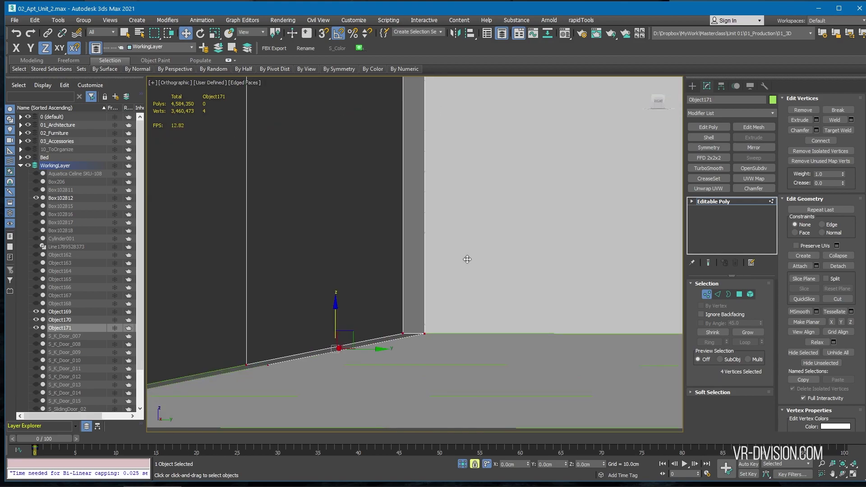
left_click_drag(466, 260, 466, 255)
key("space")
scroll(464, 256, "down", 6)
middle_click_drag(464, 257, 476, 262, "alt")
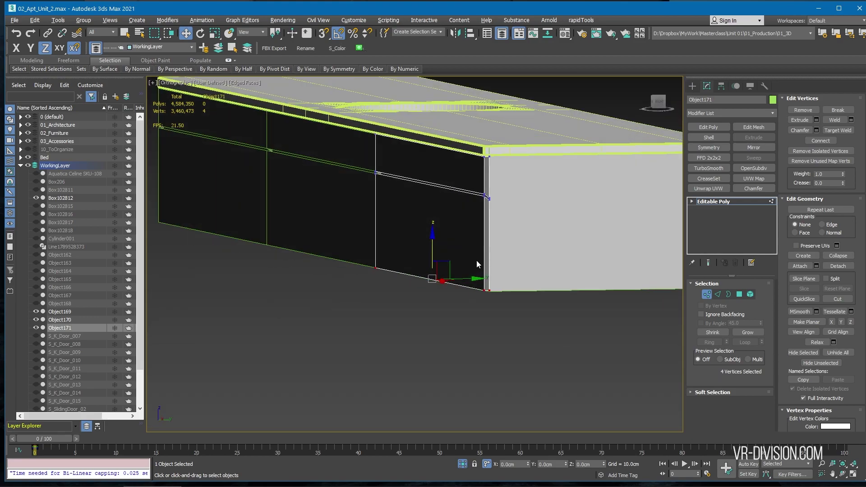
Check the reference and move the end panel's side vertices inward along X, leaving narrow vertical gaps between the drawer fronts
key("alt+Tab")
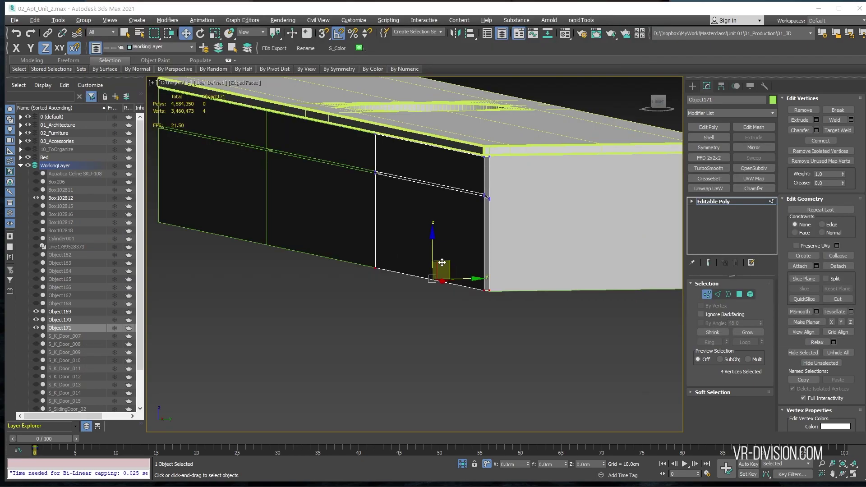
middle_click_drag(442, 263, 473, 257, "alt")
scroll(312, 243, "up", 3)
middle_click_drag(312, 244, 447, 325)
scroll(446, 325, "down", 3)
left_click_drag(390, 367, 329, 210)
scroll(335, 241, "up", 3)
scroll(335, 240, "up", 2)
left_click_drag(392, 184, 321, 300)
scroll(321, 300, "down", 4)
middle_click_drag(321, 299, 317, 203)
left_click_drag(301, 148, 368, 236)
scroll(356, 166, "up", 3)
left_click(394, 316)
middle_click_drag(398, 336, 414, 288, "alt")
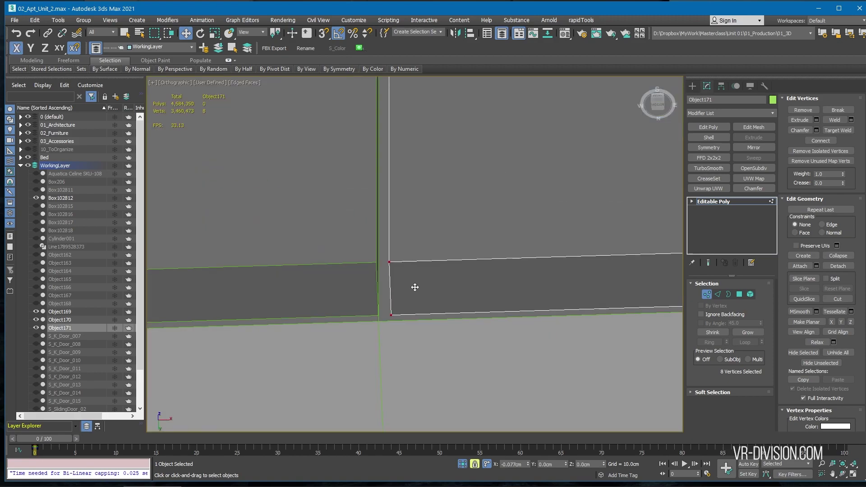
scroll(414, 288, "down", 5)
scroll(652, 218, "up", 3)
scroll(652, 219, "down", 3)
scroll(439, 277, "up", 4)
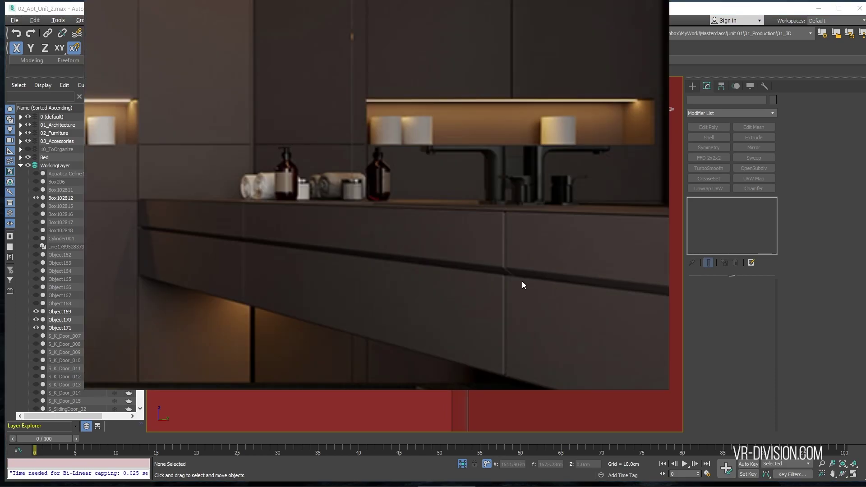
Check the drawer groove in the reference and cap the open borders along the end panel's split
key("alt+Tab")
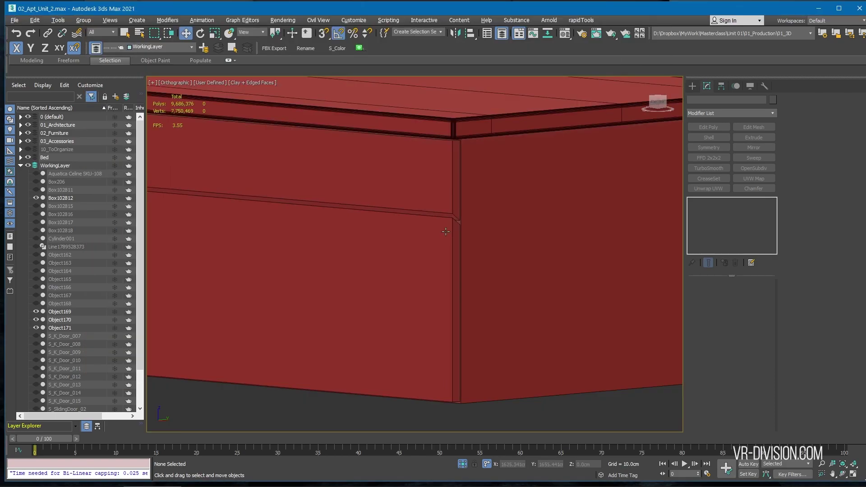
left_click(449, 229)
key("2")
middle_click_drag(451, 218, 554, 231)
left_click_drag(242, 178, 559, 234)
middle_click_drag(559, 234, 455, 246, "alt")
scroll(456, 245, "up", 2)
middle_click_drag(456, 246, 488, 241)
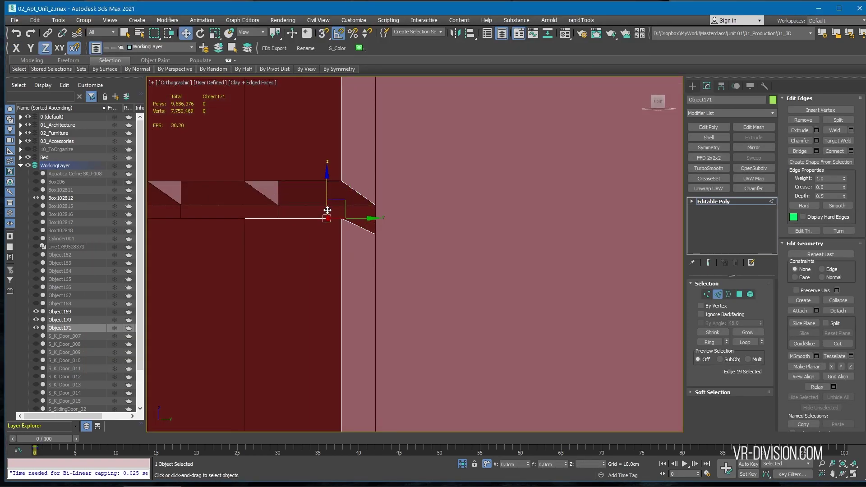
key("3")
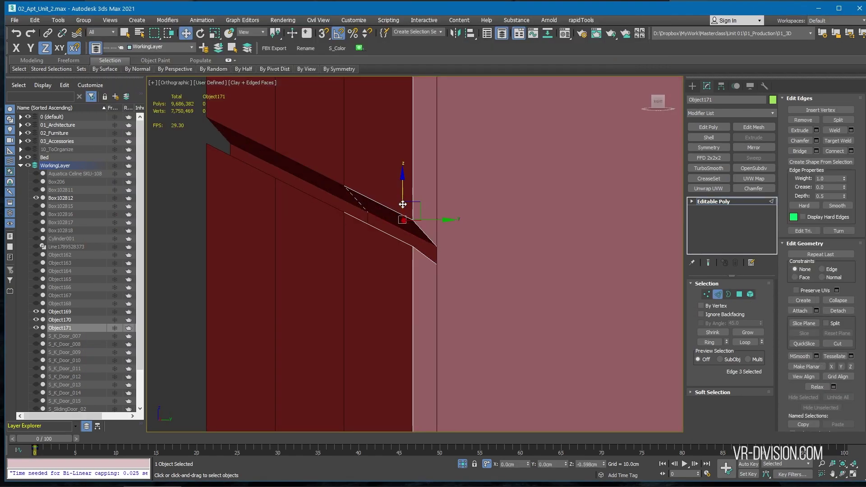
Steepen the groove's slope by moving its front vertices down about 0.7 cm in the Left view
key("1")
key("F3")
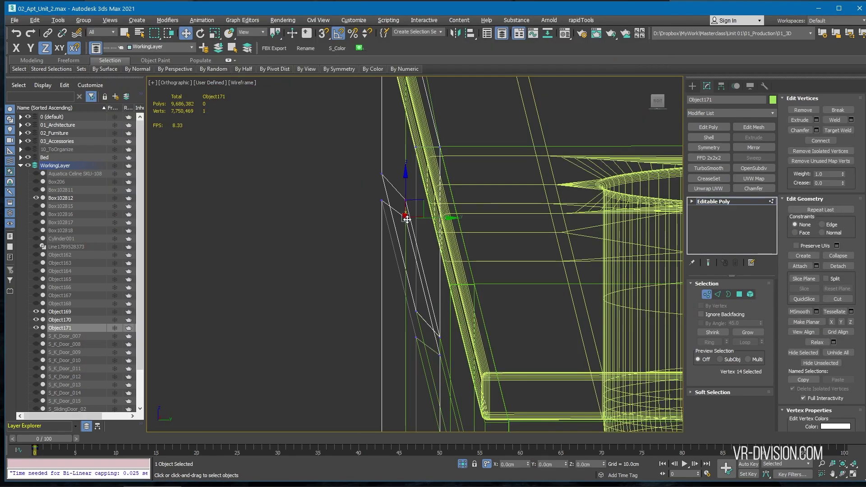
key("t")
key("l")
scroll(474, 217, "up", 3)
left_click(509, 207)
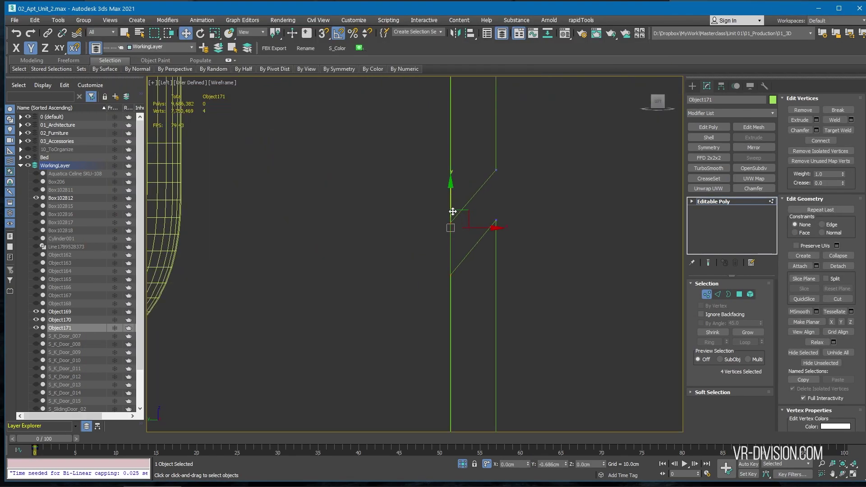
mouse_move(483, 220)
middle_mouse_down("alt")
mouse_move(494, 217)
mouse_move(369, 216)
middle_mouse_up("alt")
key("F3")
scroll(536, 243, "up", 8)
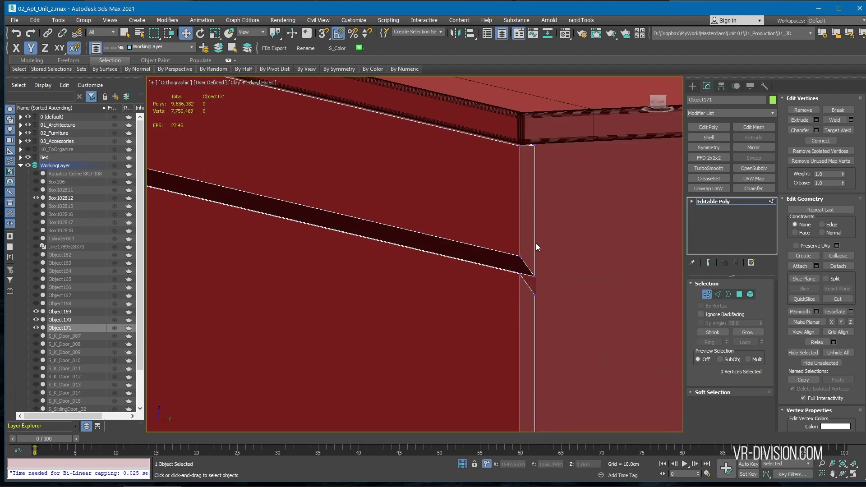
Inspect the groove without edge display and nudge its lower sloped polygon slightly upward
key("F4")
scroll(540, 276, "down", 8)
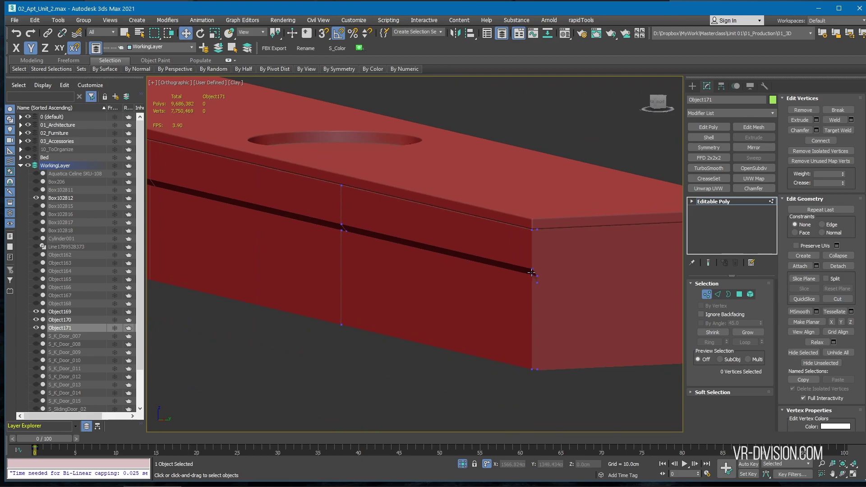
scroll(518, 271, "up", 8)
key("4")
left_click(417, 307)
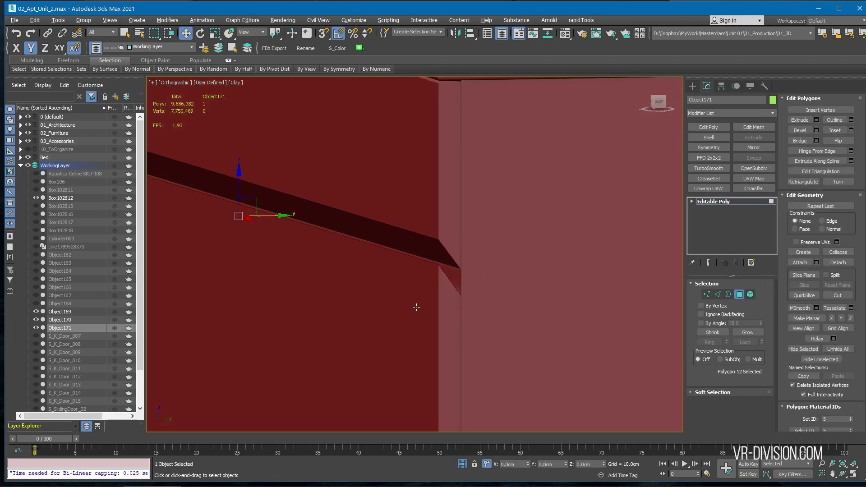
left_click_drag(238, 177, 238, 171)
left_click(518, 268)
scroll(518, 268, "down", 2)
Locate the wall behind the vanity in the full apartment model and compare it with the bathroom reference
key("alt+Tab")
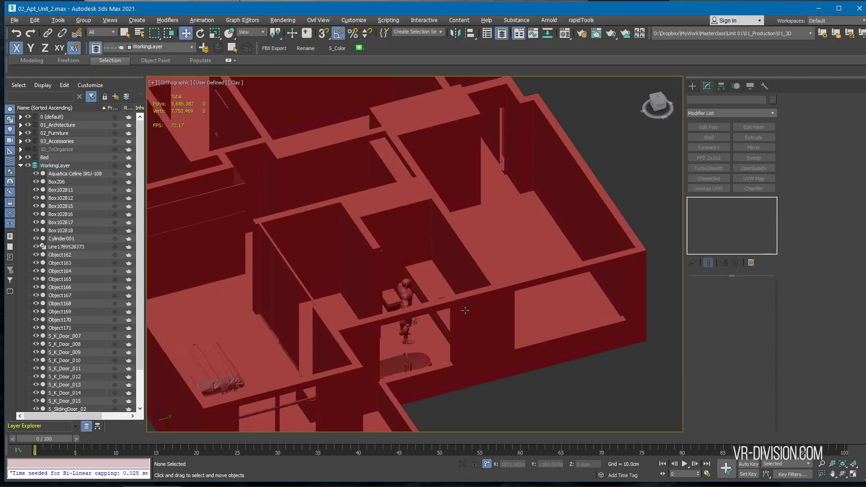
scroll(466, 311, "up", 10)
key("F4")
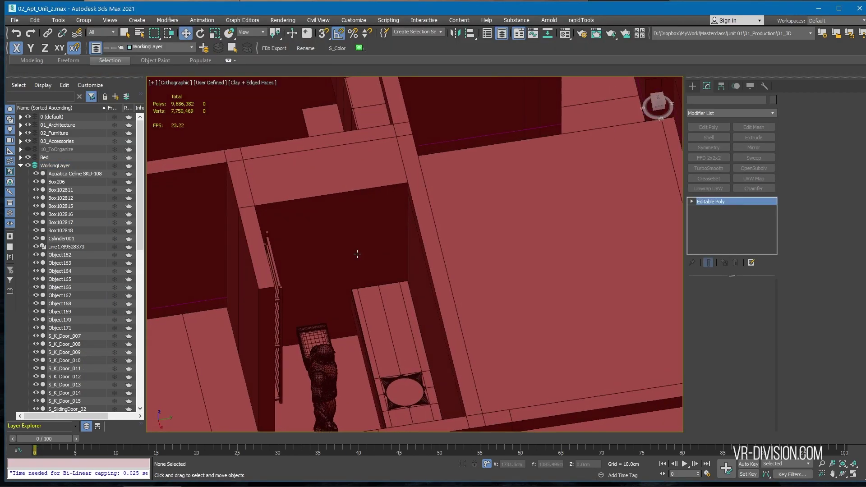
left_click(359, 256)
mouse_move(354, 261)
middle_mouse_down("alt")
mouse_move(337, 285)
mouse_move(343, 270)
middle_mouse_up("alt")
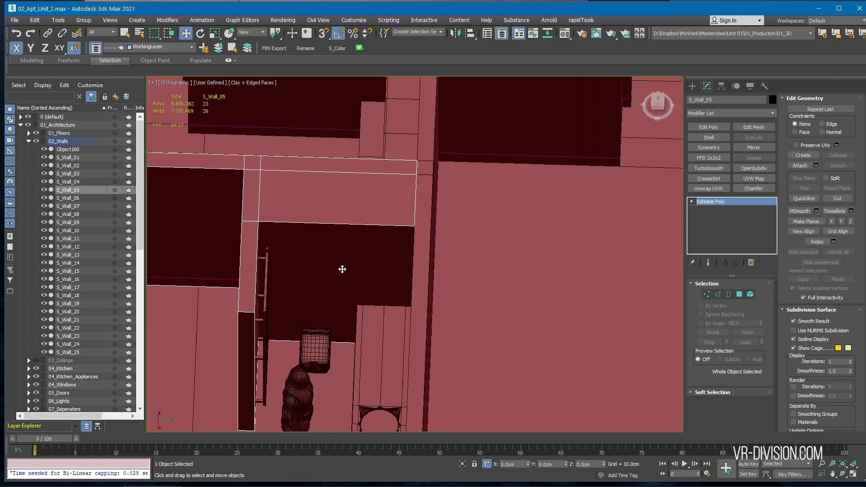
key("alt+Tab")
middle_click_drag(364, 204, 373, 246)
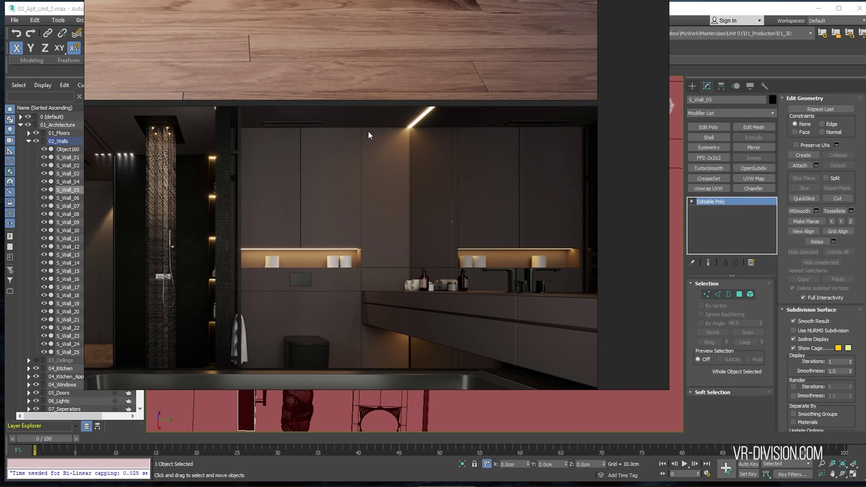
key("alt+Tab")
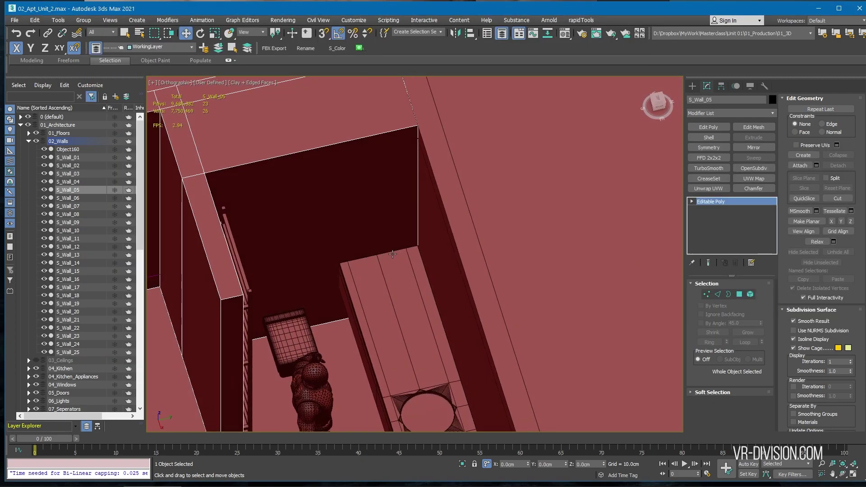
Examine the wall cabinets, lit niche and vanity layout in the bathroom reference against the modelled room
scroll(409, 302, "down", 2)
middle_click_drag(409, 302, 415, 214)
scroll(419, 266, "up", 2)
scroll(422, 266, "down", 4)
middle_click_drag(422, 264, 412, 313)
key("alt+Tab")
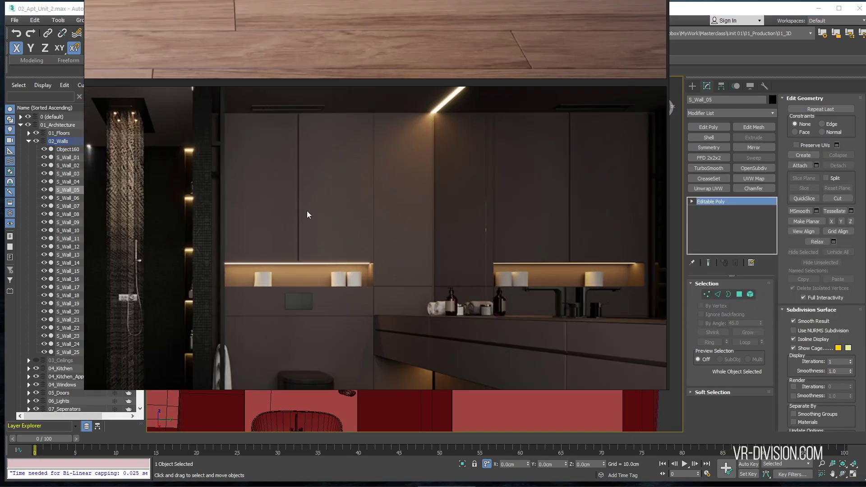
scroll(328, 261, "up", 2)
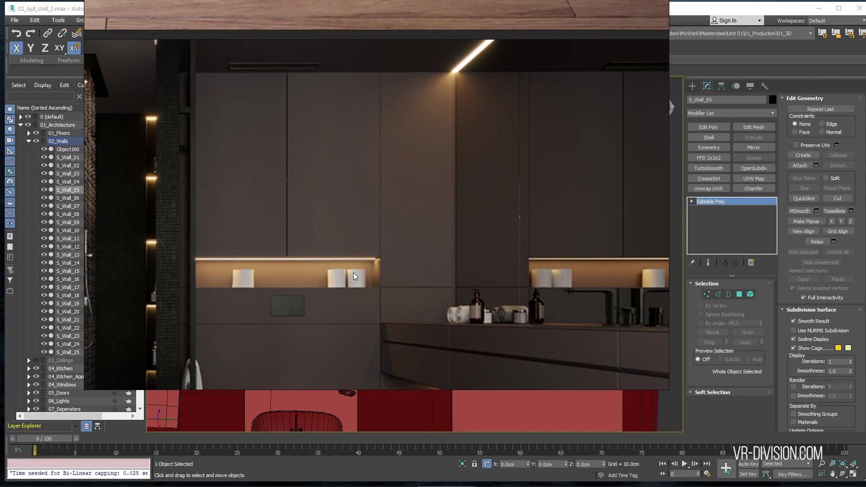
left_click_drag(354, 285, 383, 212)
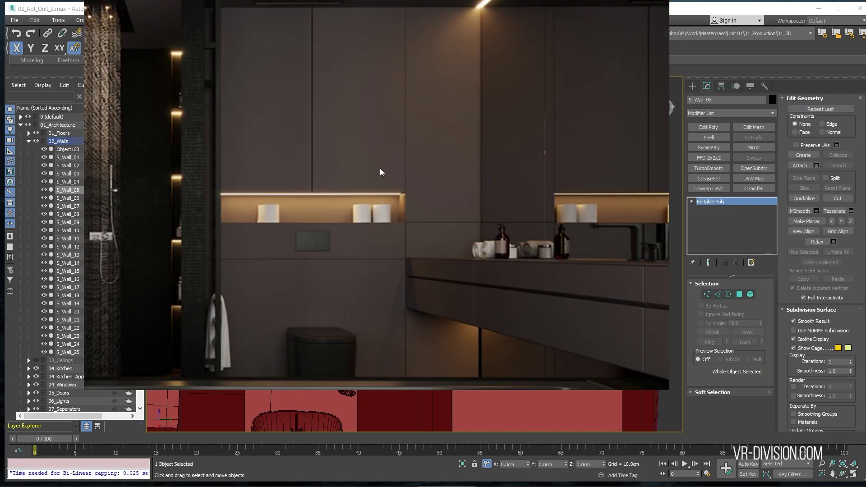
left_click_drag(380, 169, 402, 118)
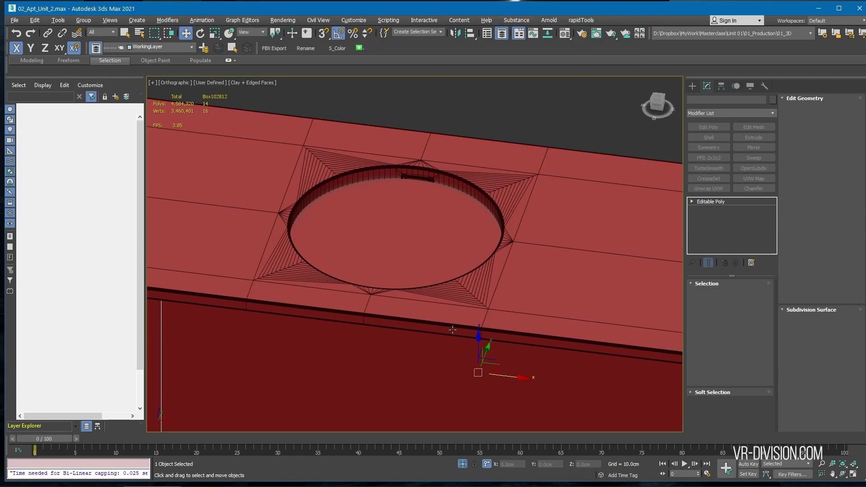
Select the countertop's sink cutout vertices and shift them along X by about 18.8 cm
scroll(474, 422, "up", 5)
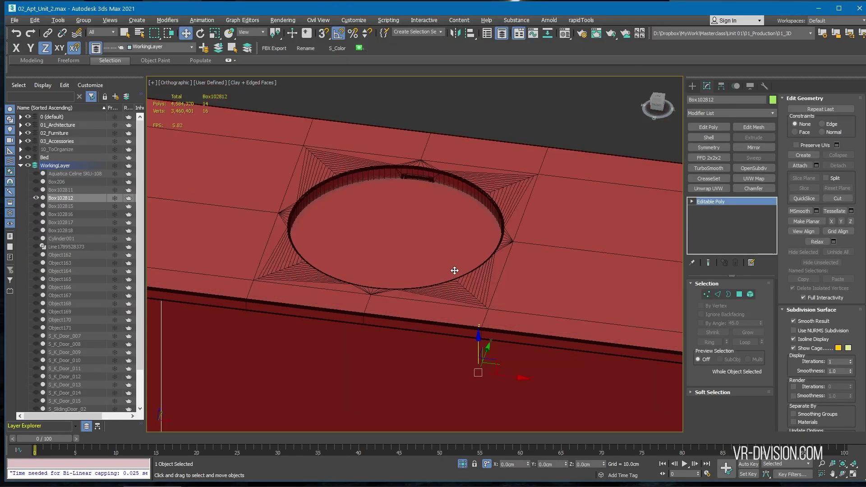
scroll(477, 248, "down", 5)
left_click(467, 307)
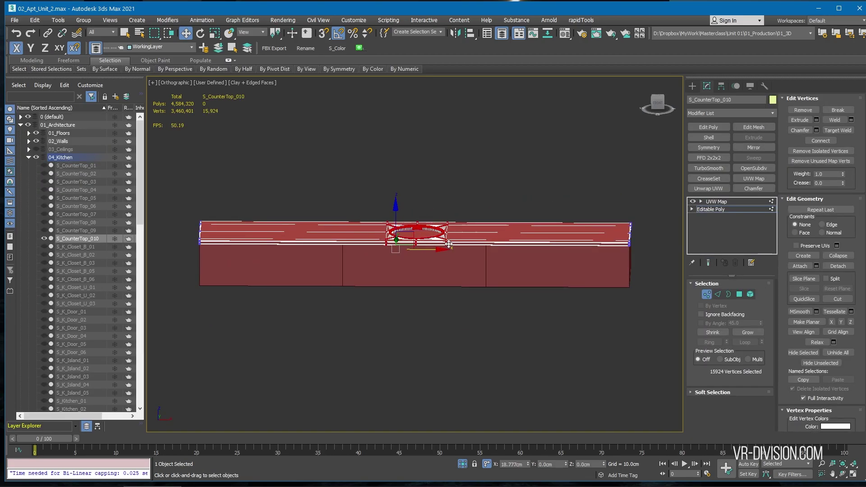
scroll(449, 244, "up", 5)
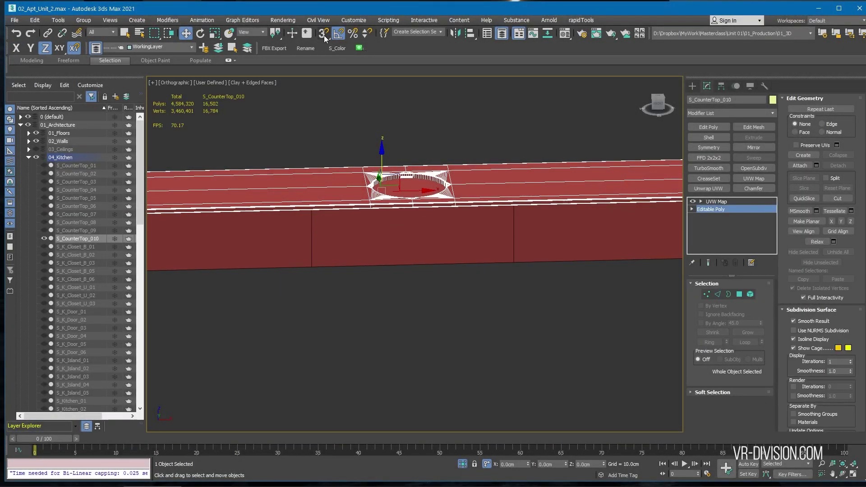
Enable Vertex and Midpoint snaps and move the countertop's sink cutout vertices along X to the centre of the vanity box's middle section
right_click(324, 34)
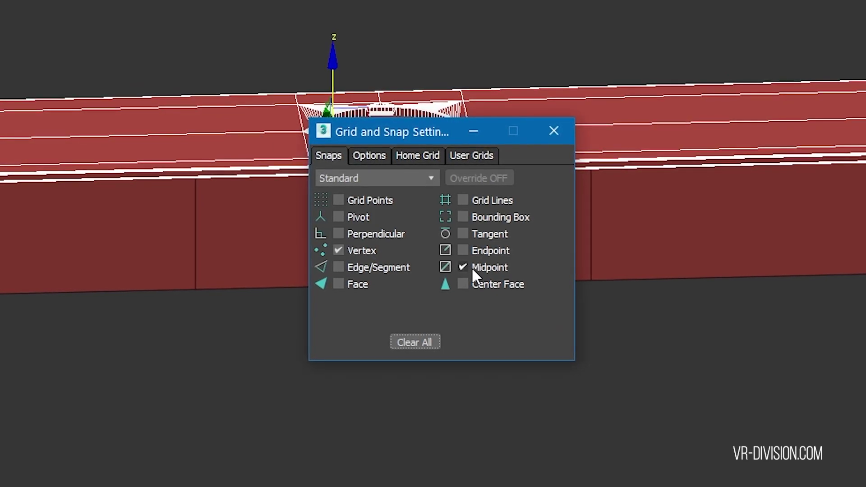
left_click(554, 132)
key("1")
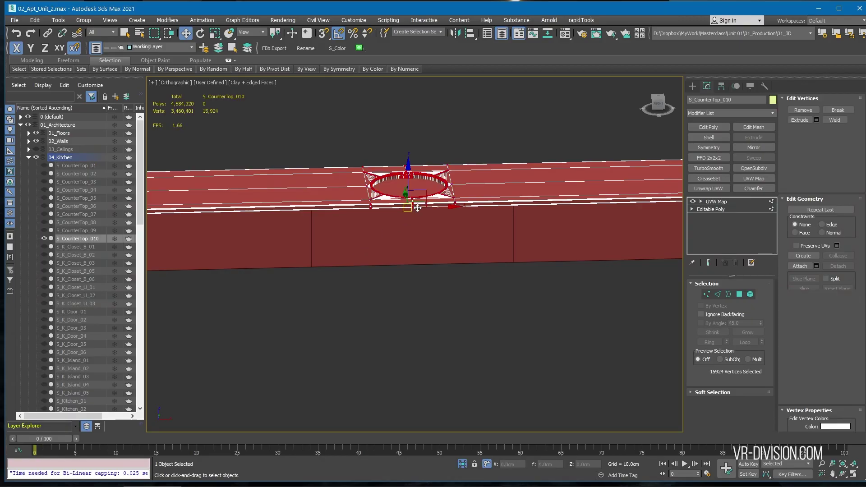
scroll(437, 208, "up", 5)
key("s")
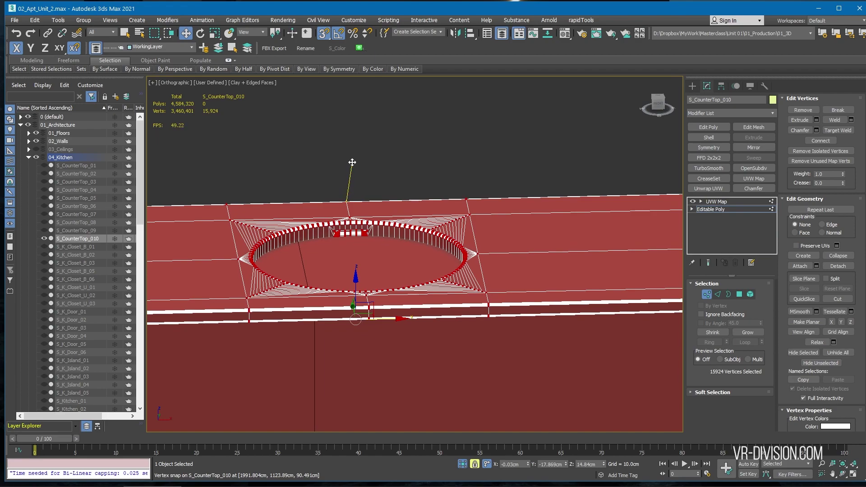
left_click_drag(316, 194, 472, 332)
scroll(387, 240, "down", 4)
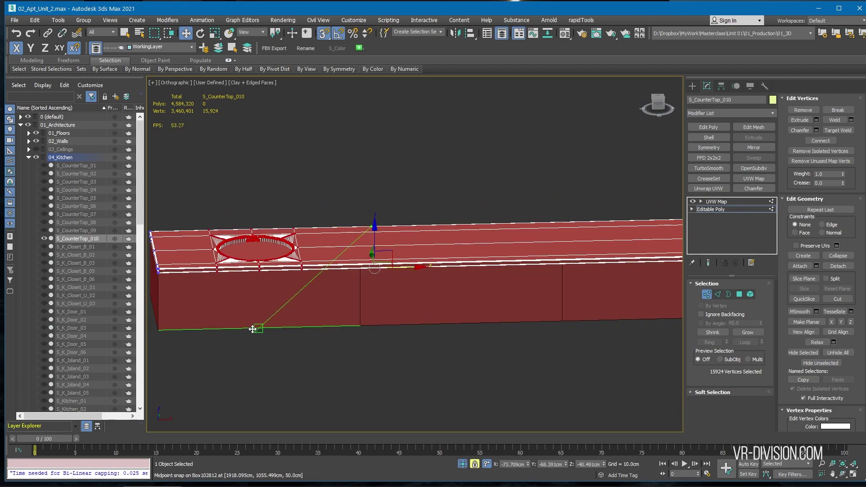
left_click_drag(596, 323, 391, 300)
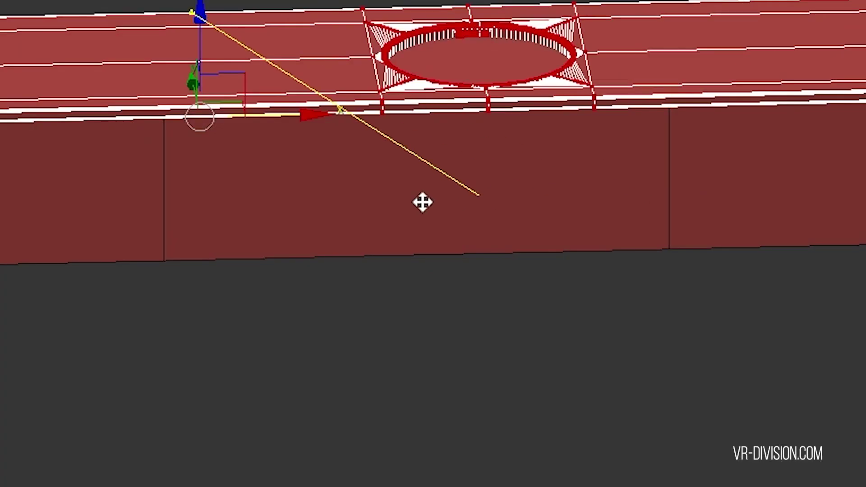
left_click_drag(415, 258, 415, 258)
left_click(722, 205)
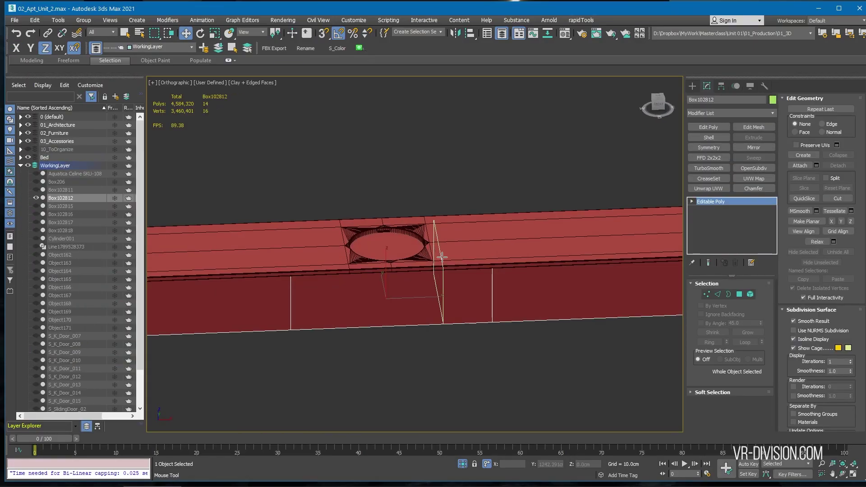
Add two edge loops to the vanity box on either side of the basin and inset the top polygon between them
middle_click_drag(436, 252, 413, 263, "alt")
key("2")
scroll(449, 253, "down", 4)
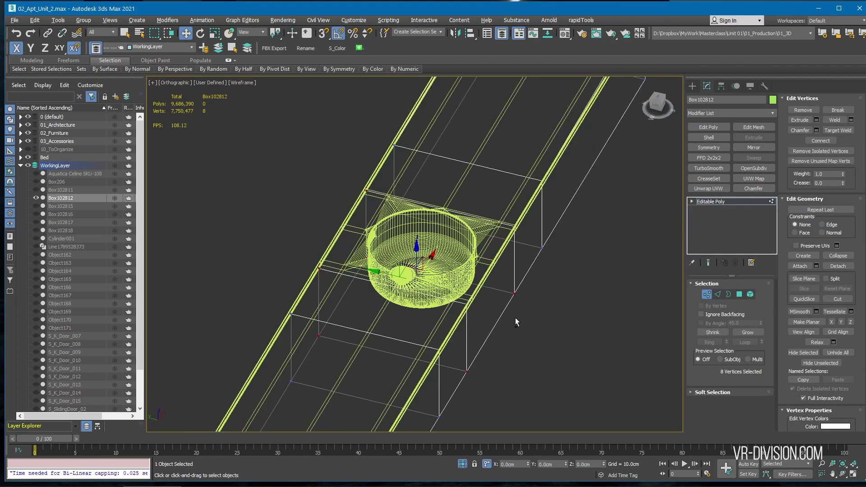
key("F3")
scroll(426, 245, "up", 3)
middle_click_drag(432, 257, 424, 282, "alt")
key("F3")
key("w")
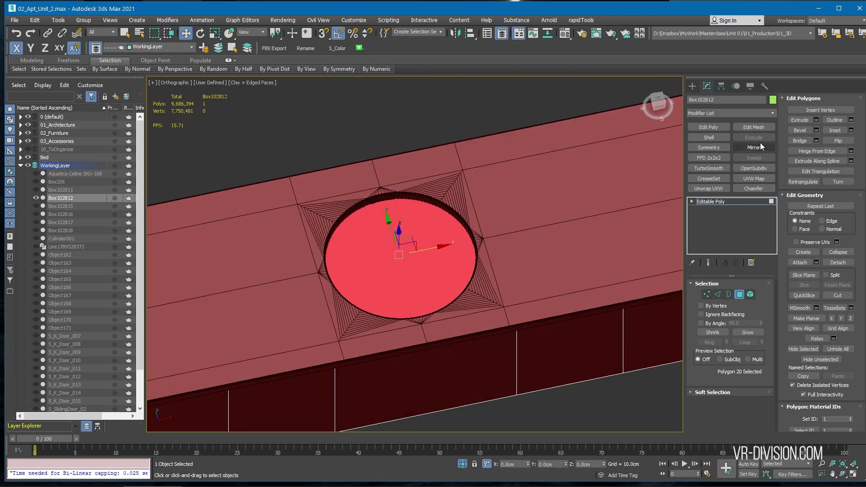
Extrude the inset polygon down into the vanity box to form a rectangular recess that clears the basin
left_click(805, 123)
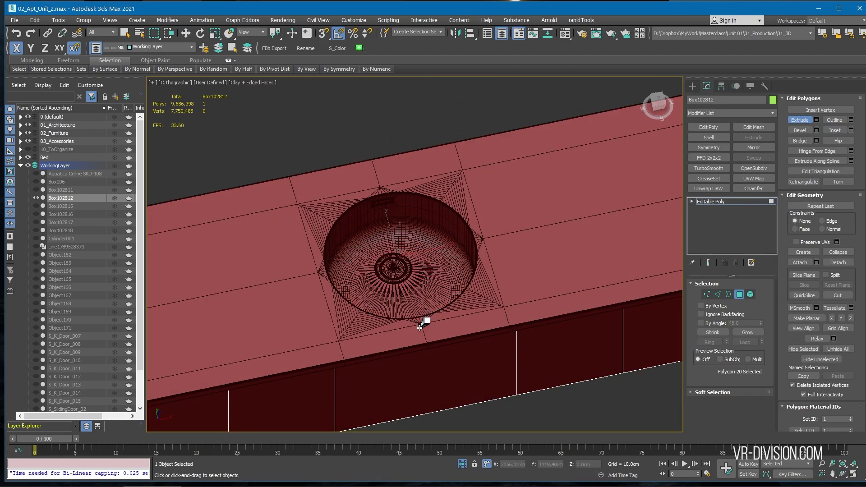
mouse_move(412, 329)
middle_mouse_down("alt")
mouse_move(397, 364)
mouse_move(381, 298)
mouse_move(385, 224)
mouse_move(381, 302)
mouse_move(437, 245)
middle_mouse_up("alt")
key("F3")
scroll(391, 287, "down", 4)
key("F3")
scroll(376, 227, "down", 3)
middle_click_drag(376, 227, 441, 211, "alt")
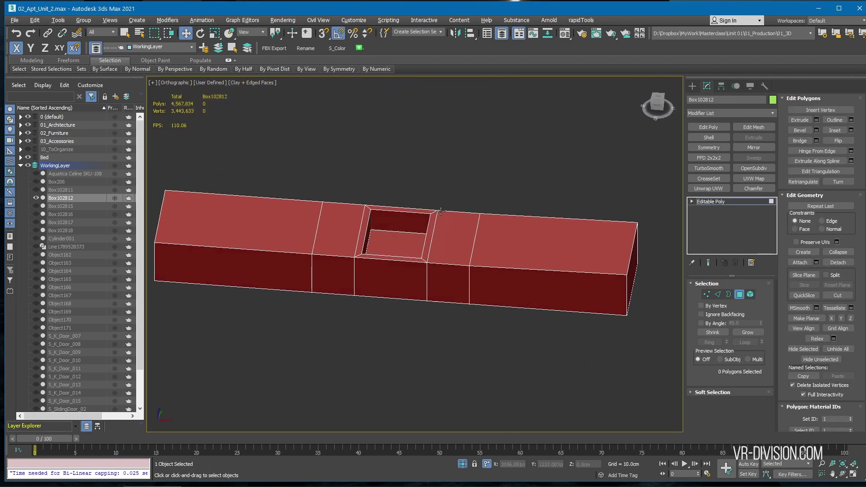
middle_click_drag(385, 241, 375, 232, "alt")
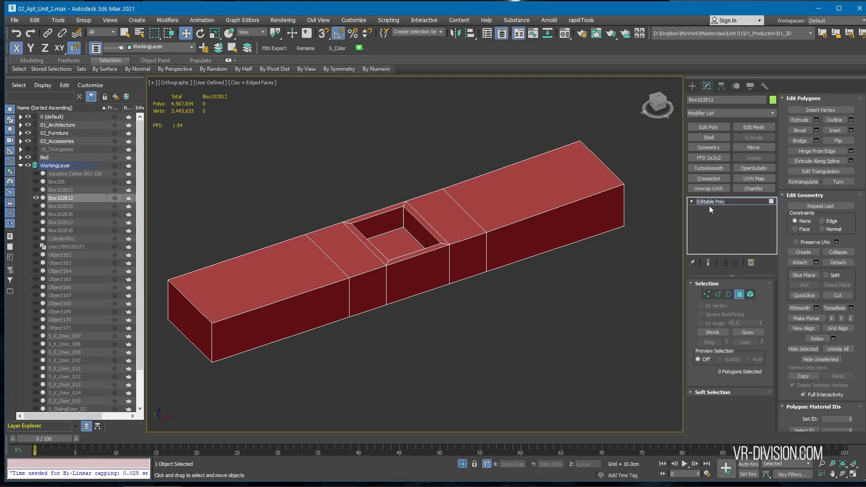
Check the vanity in the room and delete the box's hidden top, back, end and recess side polygons
left_click(711, 202)
key("alt+q")
mouse_move(403, 259)
middle_mouse_down("alt")
mouse_move(380, 244)
mouse_move(403, 260)
middle_mouse_up("alt")
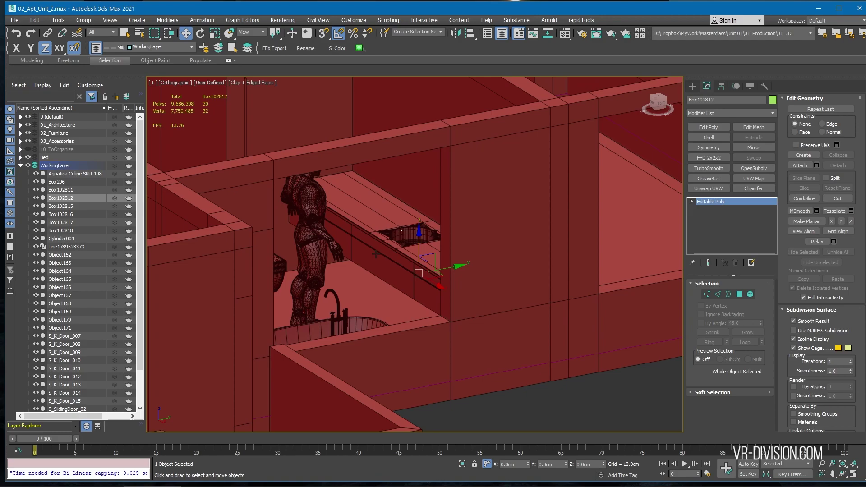
key("p")
scroll(424, 255, "up", 10)
key("alt+q")
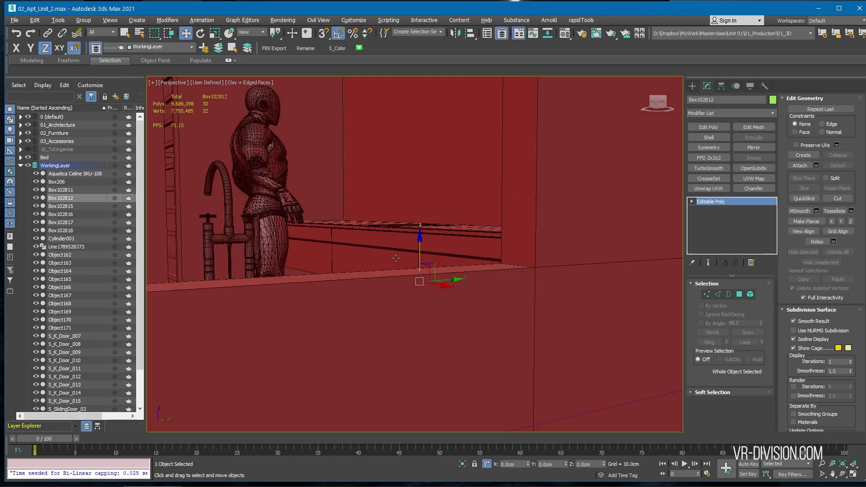
middle_click_drag(379, 239, 475, 294, "alt")
key("alt+q")
key("alt+q")
key("f")
key("4")
key("1")
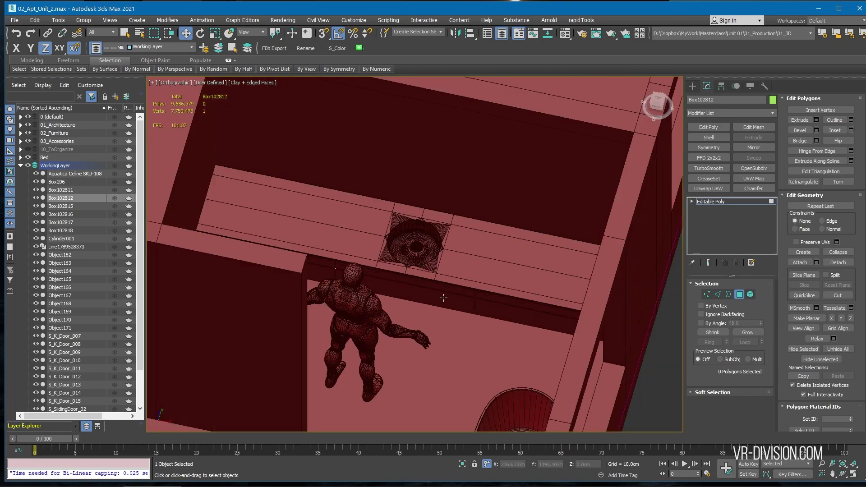
key("alt+q")
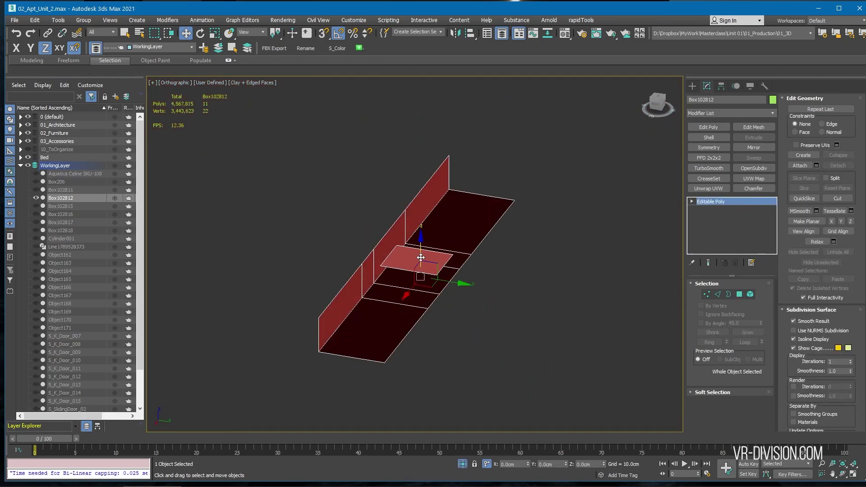
Delete the leftover recess floor polygon from the vanity box and show the full apartment again
left_click(717, 205)
left_click(462, 464)
middle_click_drag(406, 252, 408, 316, "alt")
key("alt+q")
key("4")
left_click(713, 202)
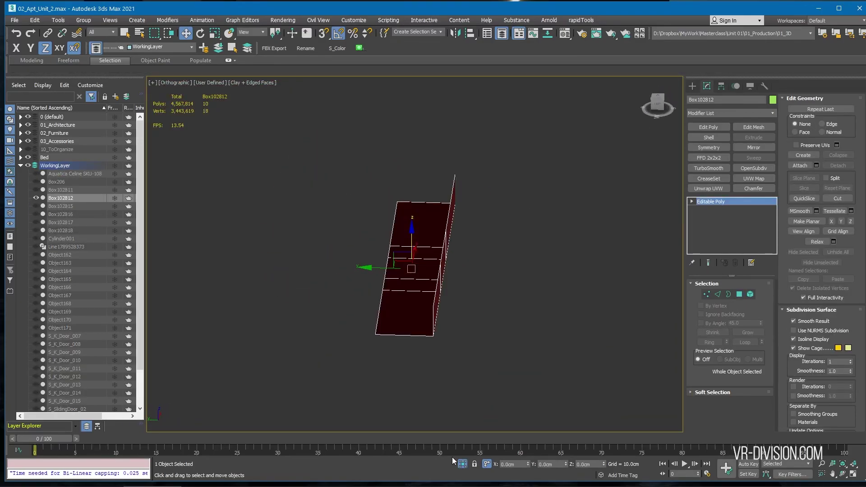
left_click(462, 464)
Copy the wall cover S_Wall_Cover_08 to outside the bathroom and put the copy on the WorkingLayer
middle_click_drag(433, 271, 345, 283, "alt")
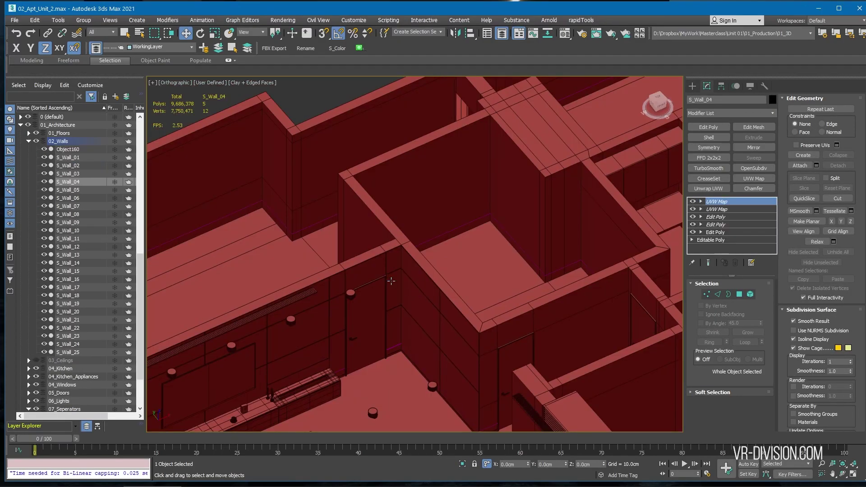
left_click(392, 281)
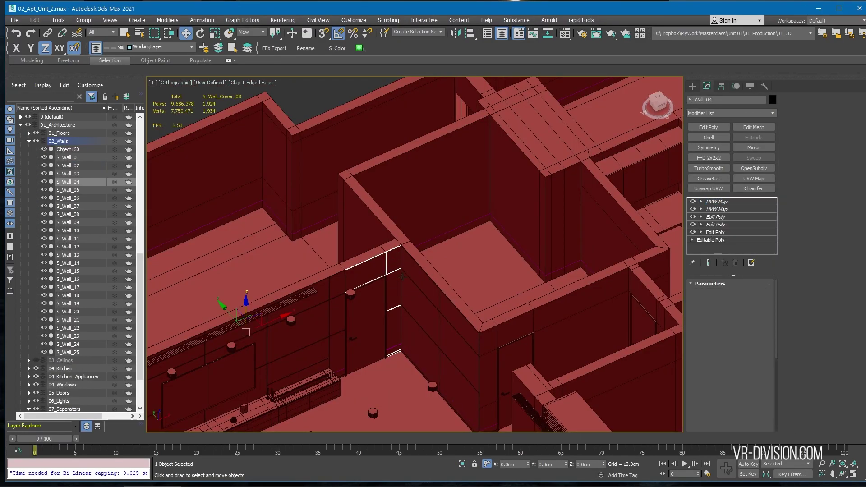
scroll(374, 271, "down", 8)
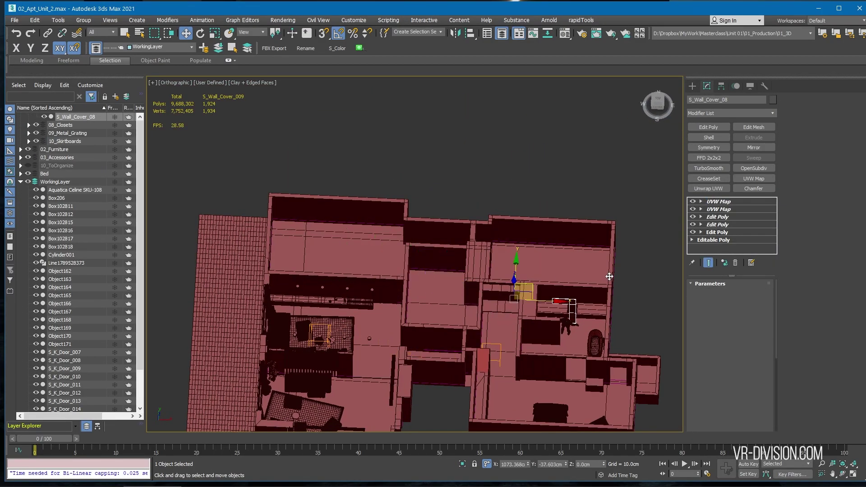
left_click_drag(609, 277, 610, 276, "shift")
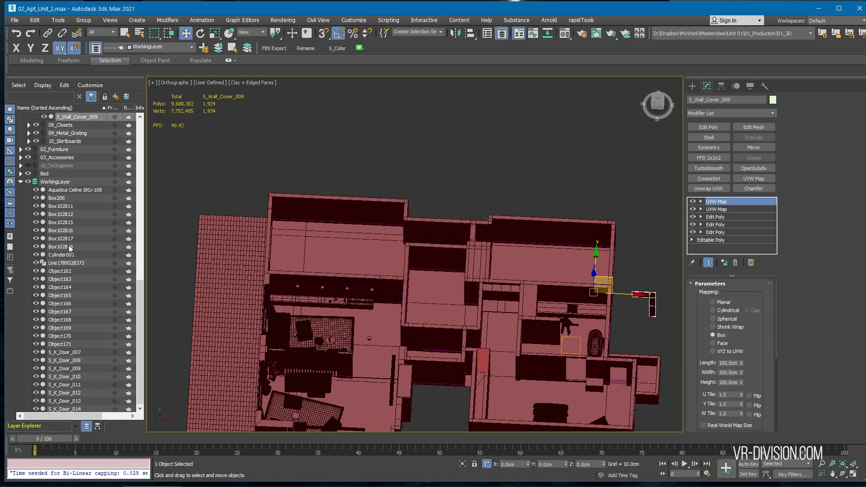
left_click(218, 50)
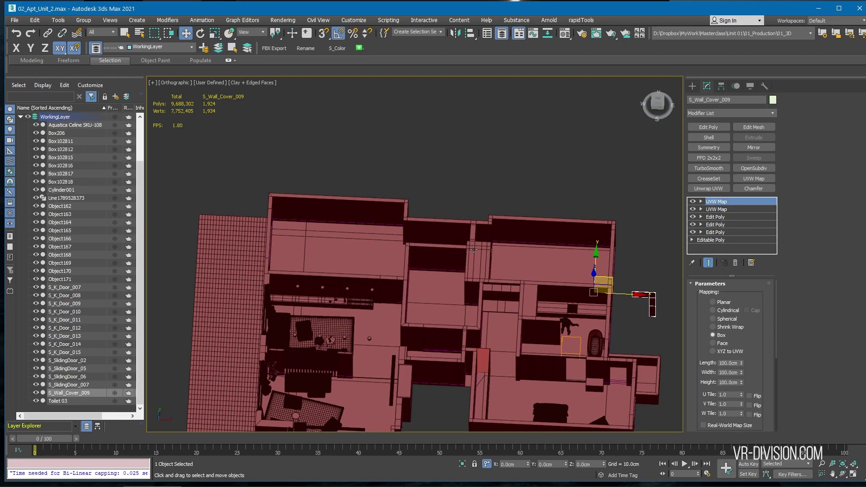
Collapse the copied wall cover to an editable poly and delete its side panel element, keeping the vertical column
middle_click_drag(474, 250, 447, 199, "alt")
scroll(632, 289, "up", 5)
middle_click_drag(668, 361, 592, 284)
key("ctrl+e")
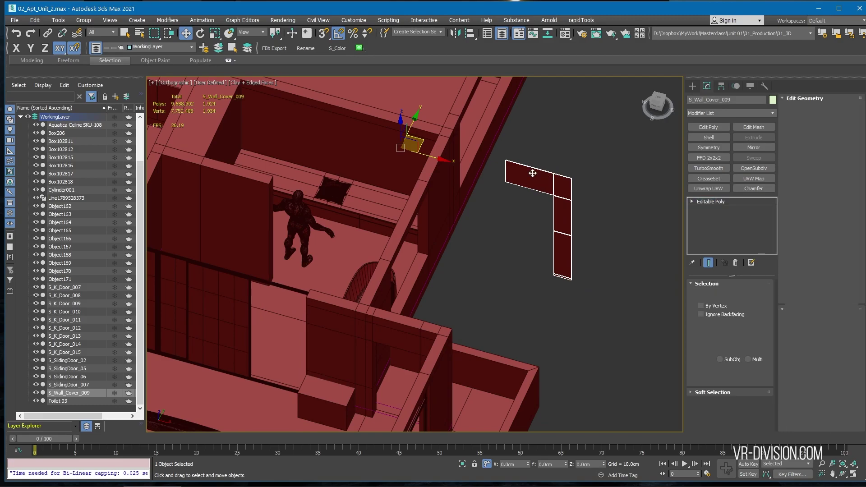
scroll(535, 226, "up", 6)
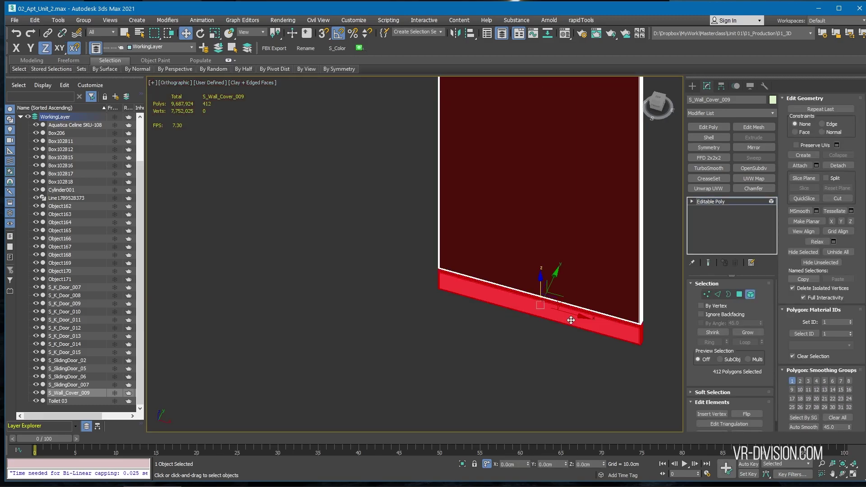
scroll(572, 320, "down", 8)
key("5")
Isolate the panel column with the countertop and rotate it to stand perpendicular to the countertop's long side
key("alt+q")
key("e")
left_click_drag(393, 237, 440, 232)
key("w")
key("t")
scroll(367, 240, "up", 5)
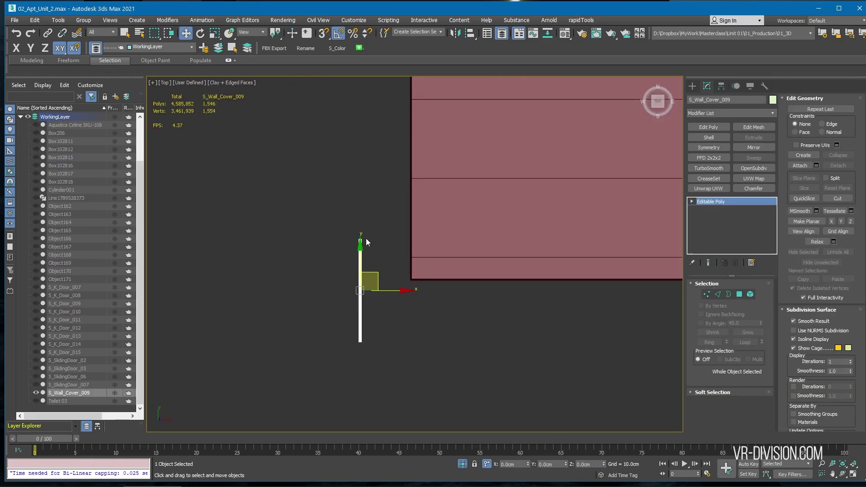
Snap the rotated panel column by its corner vertex to the end of the countertop
scroll(367, 243, "up", 5)
key("s")
left_click_drag(310, 269, 464, 143)
key("1")
scroll(464, 271, "up", 5)
left_click_drag(382, 192, 350, 217)
key("1")
middle_click_drag(493, 334, 496, 259, "alt")
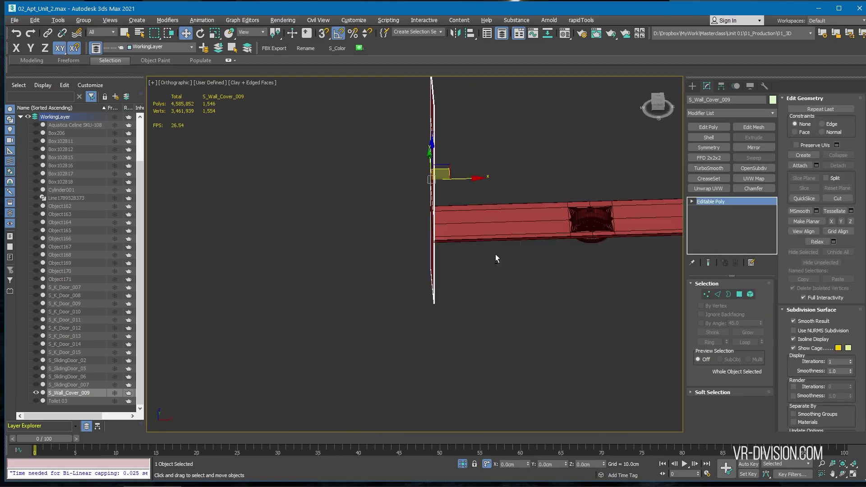
Snap the panel column along X against the bathroom's end wall in the top view
key("t")
scroll(495, 259, "up", 5)
key("s")
left_click_drag(305, 196, 592, 209)
key("s")
key("alt+q")
middle_click_drag(329, 251, 374, 229, "alt")
Isolate the panel column with its walls and copy it twice along Y, side by side across the end wall
key("alt+q")
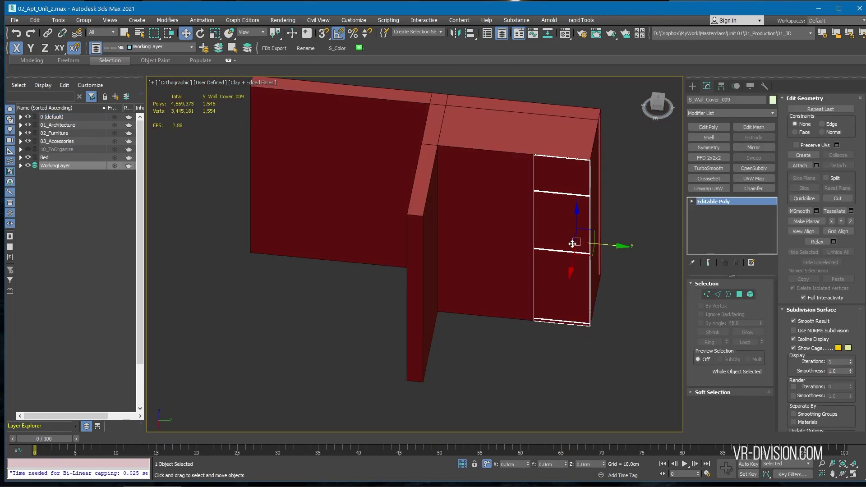
left_click(438, 286)
key("alt+a")
mouse_move(623, 246)
left_mouse_down("shift")
mouse_move(571, 241)
mouse_move(480, 256)
left_mouse_up("shift")
left_click(571, 218)
Snap the partition vertices of S_Wall_05 along Y to the outer edge of the last panel column
left_click(423, 366)
left_click(437, 286)
middle_click_drag(455, 168, 425, 165, "alt")
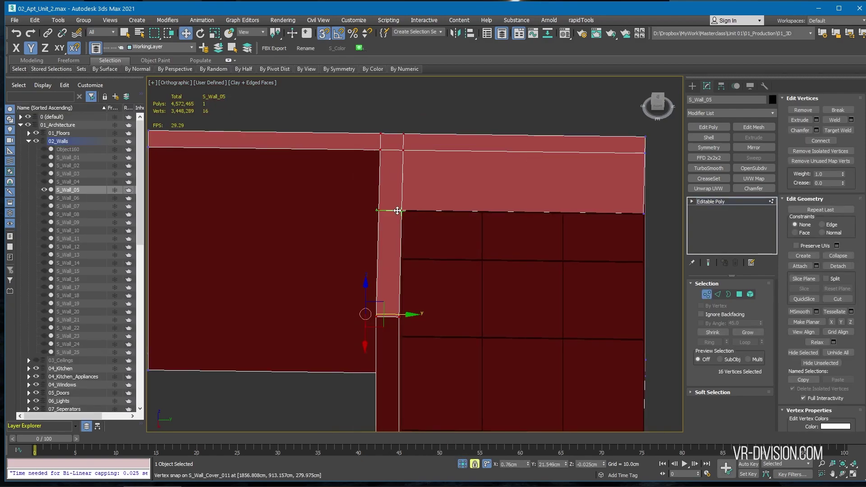
scroll(452, 224, "up", 5)
scroll(414, 160, "down", 6)
scroll(414, 160, "up", 5)
left_click_drag(450, 222, 397, 239)
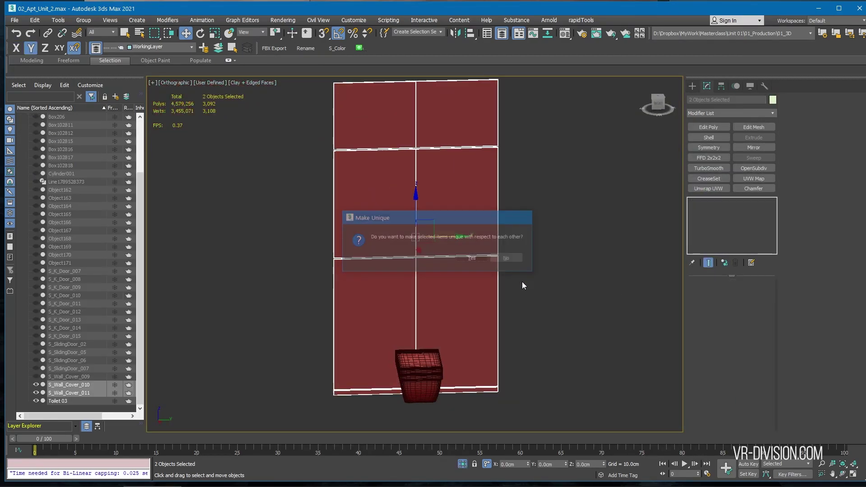
Delete the large lower panel element from the wall cover S_Wall_Cover_010 behind the toilet
left_click(488, 295)
key("5")
left_click(453, 300)
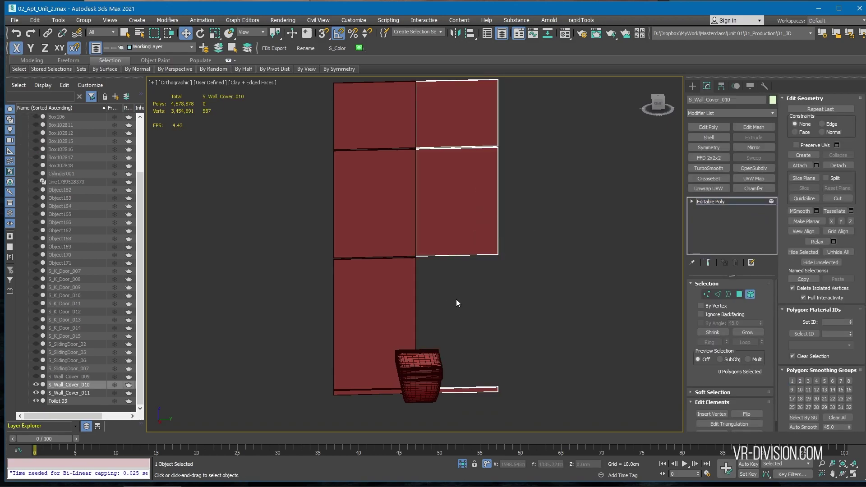
middle_click_drag(457, 303, 417, 297, "alt")
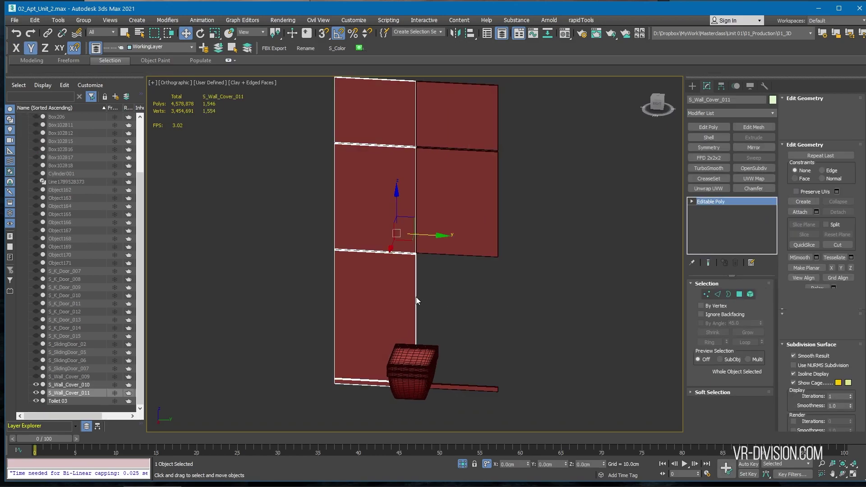
Detach the large lower panel of S_Wall_Cover_011 as a separate object
key("5")
left_click(411, 294)
left_click(466, 262)
key("5")
left_click(402, 285)
Stretch the detached lower panel's side vertices along Y to span both panel columns behind the toilet
key("1")
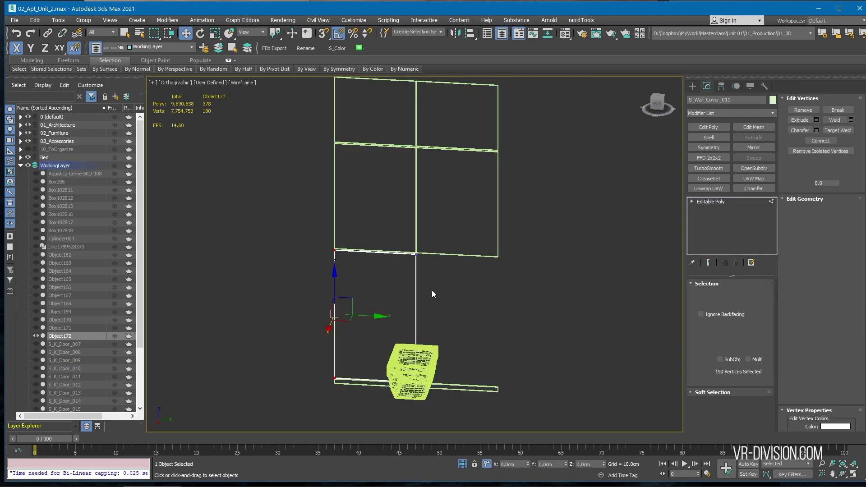
left_click_drag(445, 237, 399, 404)
left_click_drag(445, 319, 502, 322)
scroll(458, 308, "up", 4)
middle_click_drag(521, 217, 502, 197, "alt")
left_click(459, 447)
key("1")
scroll(461, 275, "down", 4)
Align the toilet to the wide lower panel on the Y position, centre to centre
left_click(422, 350)
middle_click_drag(422, 350, 456, 346, "alt")
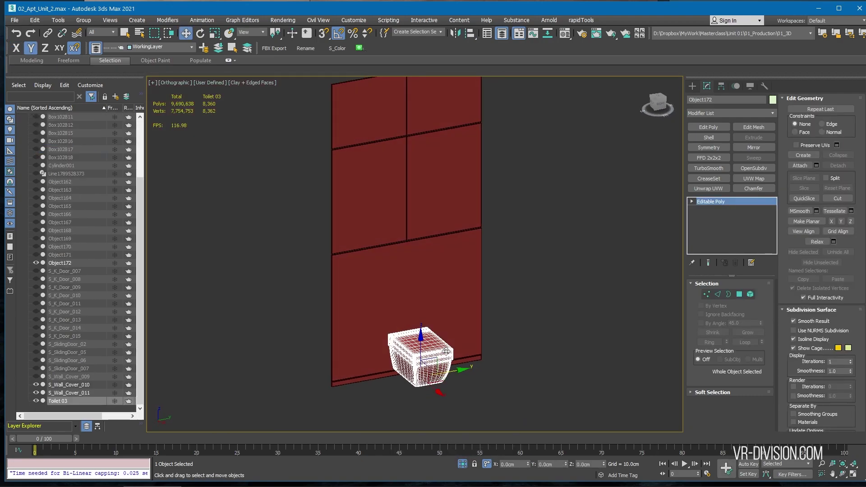
key("alt+a")
left_click(458, 309)
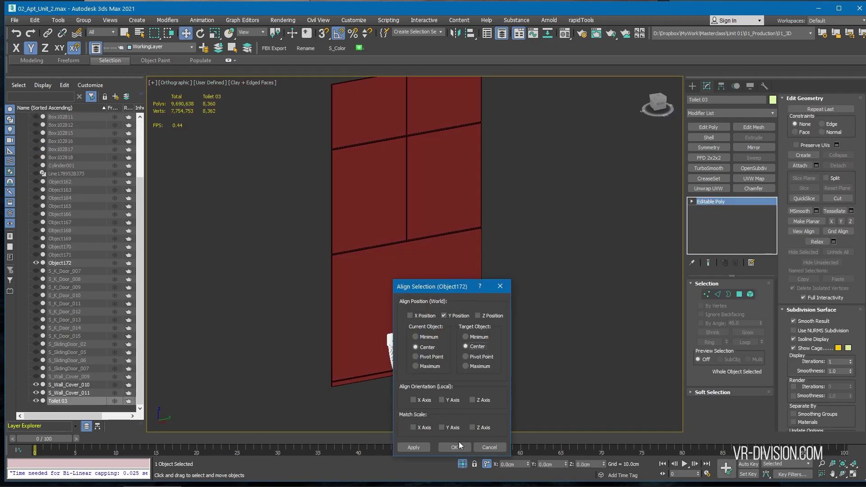
left_click(456, 447)
Select the wall panels, toilet, countertop and the wall behind the vanity, and isolate them
middle_click_drag(456, 445, 433, 406, "alt")
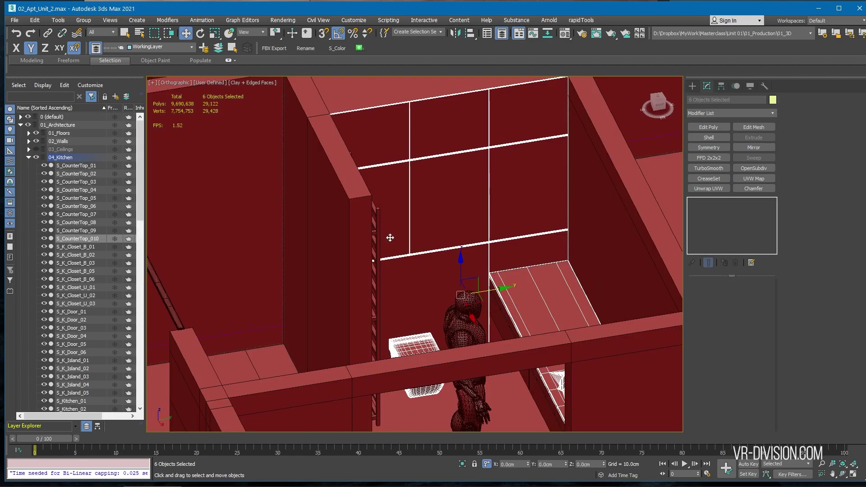
scroll(390, 238, "down", 3)
middle_click_drag(465, 265, 452, 253, "alt")
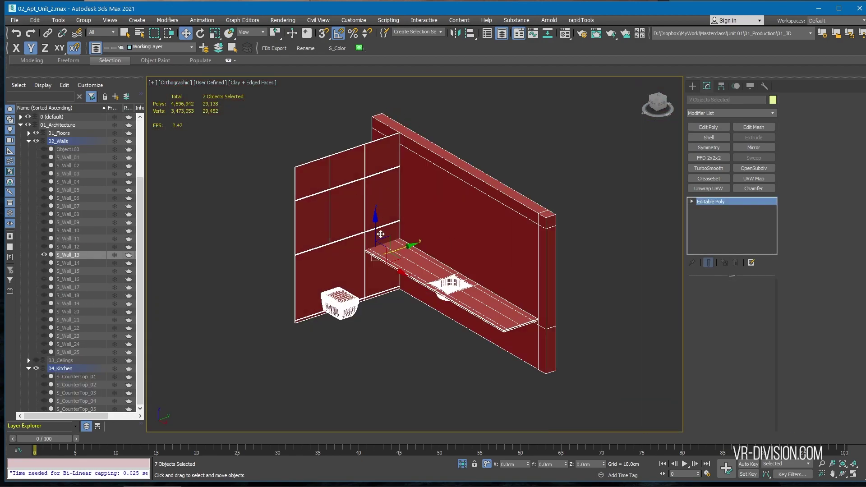
Lower the horizontal seam vertices of the wall panels along Z to line up with the vanity countertop
scroll(357, 327, "up", 4)
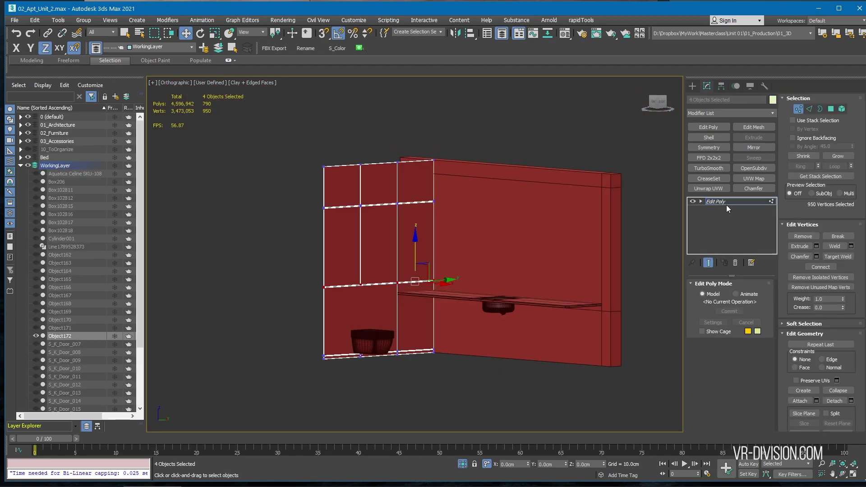
scroll(392, 275, "up", 5)
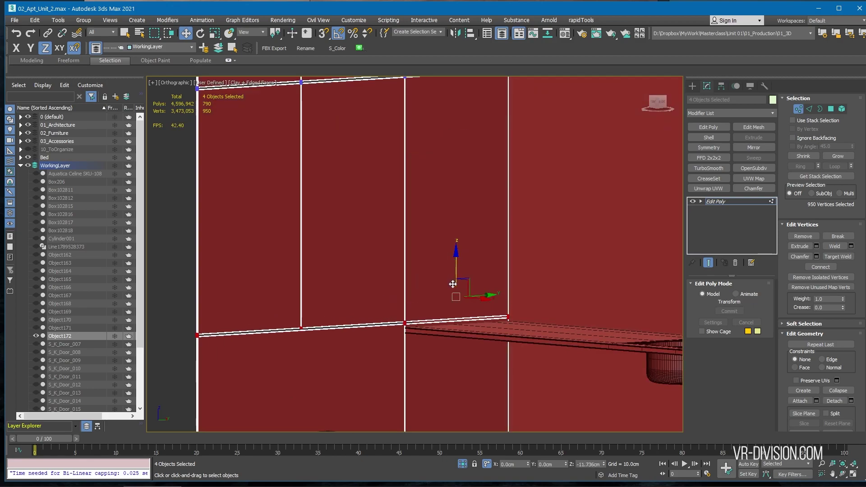
scroll(401, 325, "up", 5)
key("space")
left_click_drag(436, 324, 446, 331)
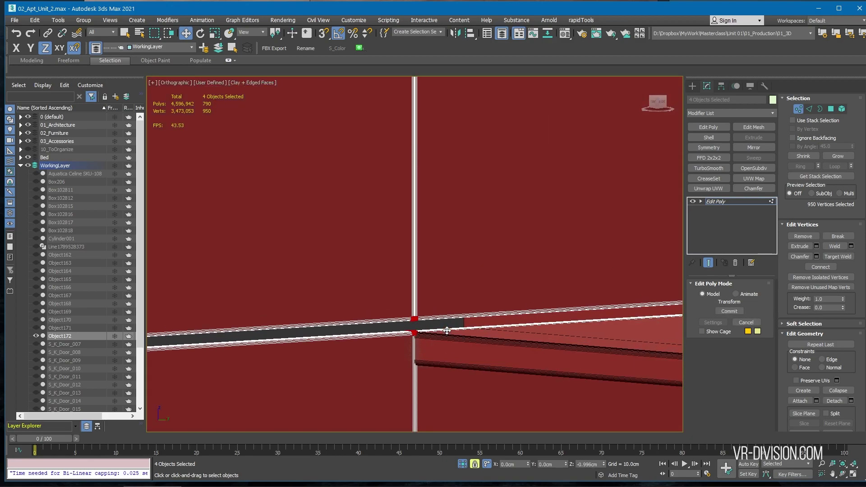
scroll(447, 329, "down", 3)
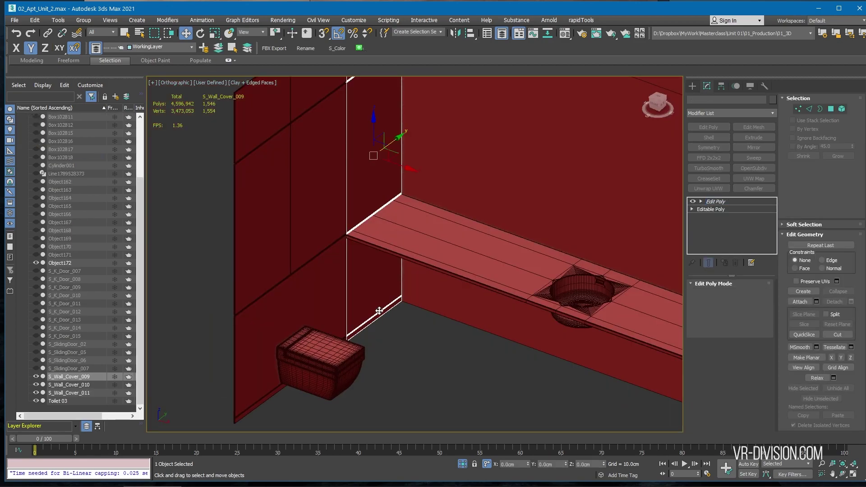
Copy the S_Wall_Cover_009 panel column to the opposite end of the vanity countertop
scroll(403, 309, "down", 5)
key("alt+q")
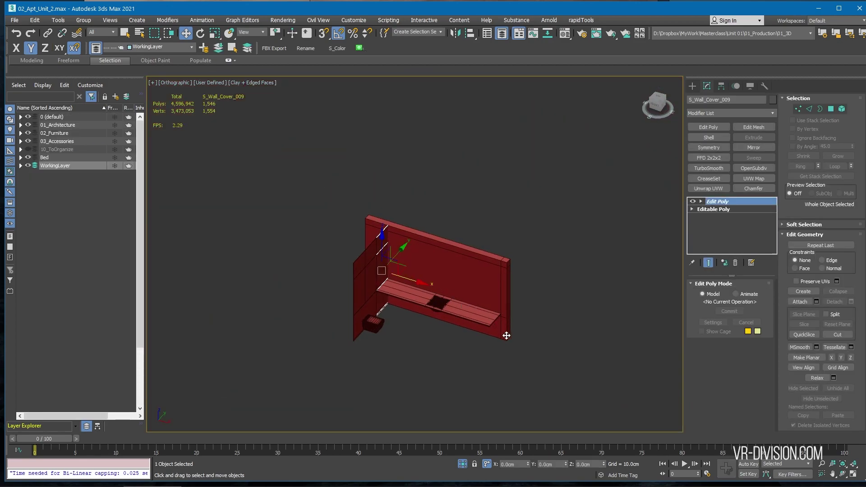
left_click_drag(506, 336, 517, 301, "shift")
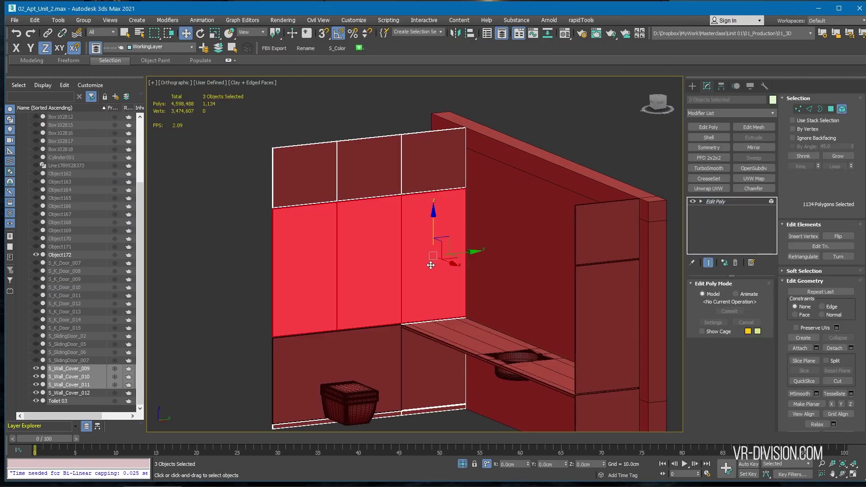
Following the reference photo, extend the bottom vertices of the two upper panels above the toilet downward, leaving a narrow niche gap
middle_click_drag(451, 253, 477, 261, "alt")
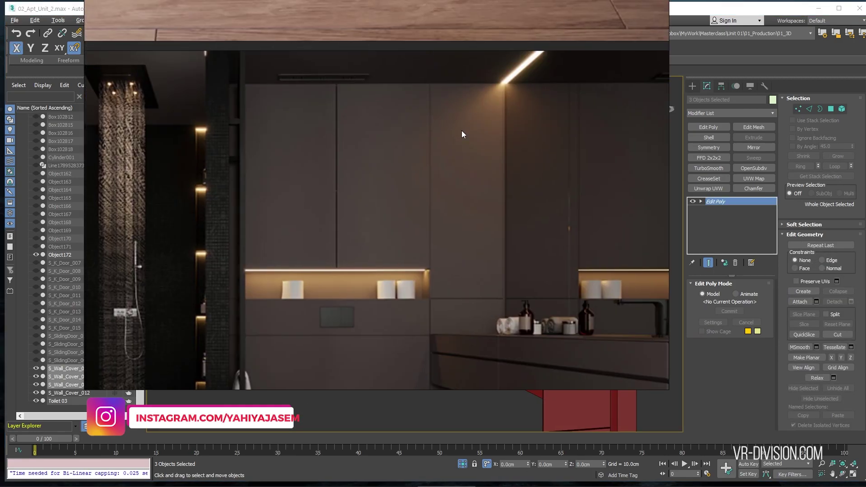
scroll(350, 264, "down", 10)
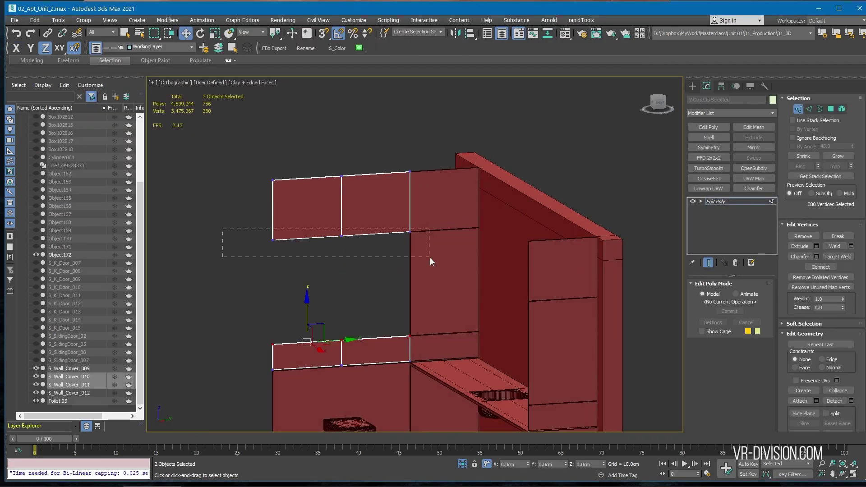
left_click_drag(430, 258, 336, 316)
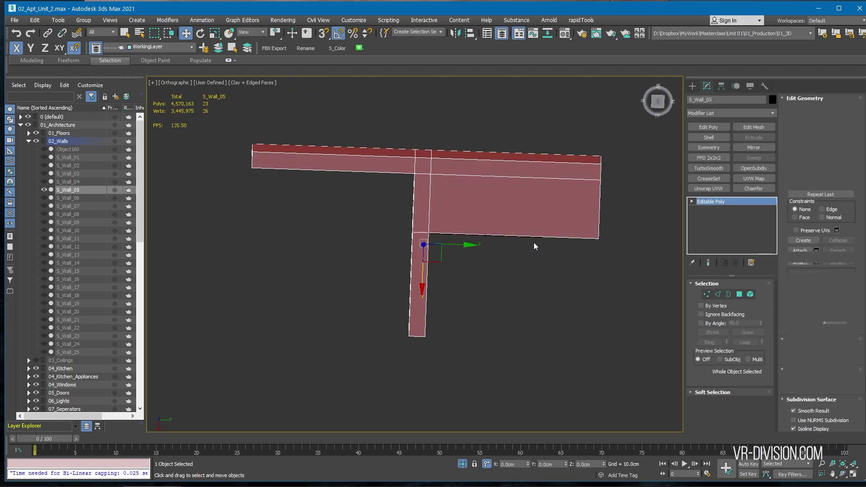
Detach the four S_Wall_05 polygons around the toilet wall as Object173 and isolate it together with the panels
key("4")
left_click_drag(507, 275, 499, 262, "alt")
key("4")
middle_click_drag(507, 275, 484, 234, "alt")
mouse_move(529, 250)
middle_mouse_down("alt")
mouse_move(489, 242)
mouse_move(533, 256)
middle_mouse_up("alt")
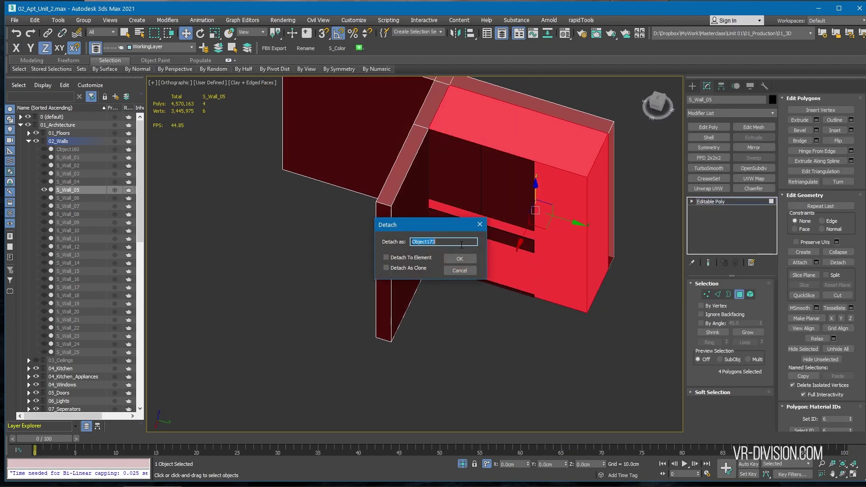
left_click(460, 259)
key("4")
key("alt+q")
middle_click_drag(377, 261, 499, 283, "alt")
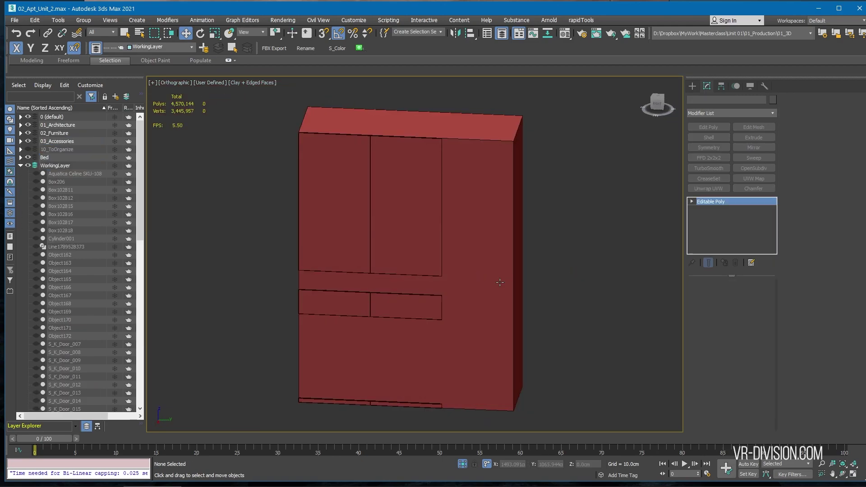
Extrude the Object173 polygon showing through the panel gap into the wall along X to form a recessed niche
left_click(499, 282)
scroll(450, 237, "up", 5)
left_click(516, 275)
middle_click_drag(349, 253, 550, 253)
left_click(330, 259)
key("4")
left_click(407, 262)
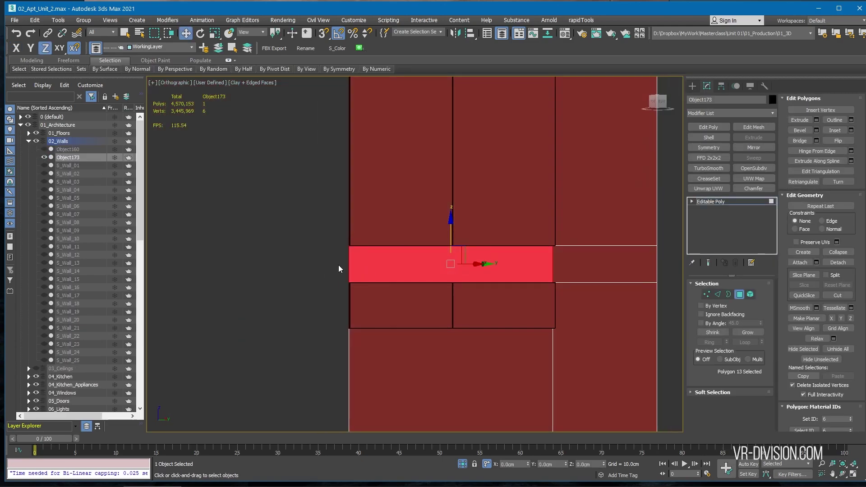
key("shift+e")
middle_click_drag(339, 269, 421, 223, "alt")
left_click(462, 464)
left_click_drag(421, 222, 415, 227)
middle_click_drag(415, 228, 429, 232, "alt")
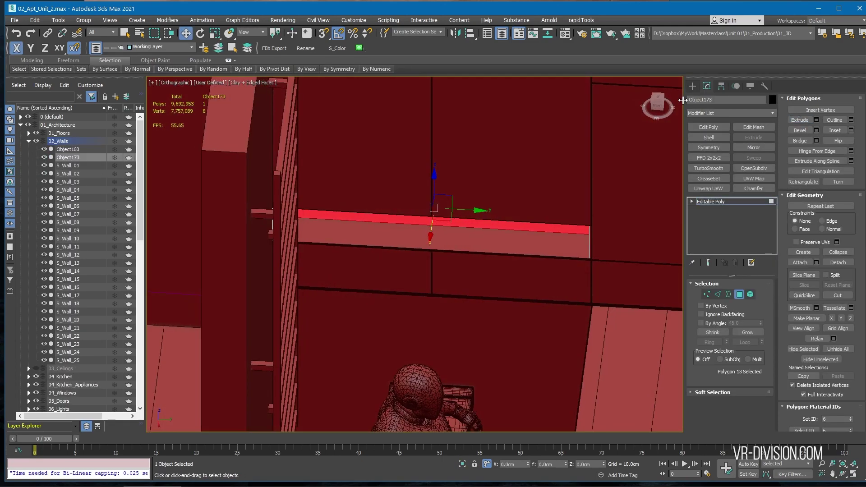
Place three simple cylinders on the niche shelf above the toilet as stand-ins for the accessories
left_click(693, 86)
left_click(712, 150)
left_click(20, 125)
left_click_drag(553, 248, 567, 247)
key("ctrl+z")
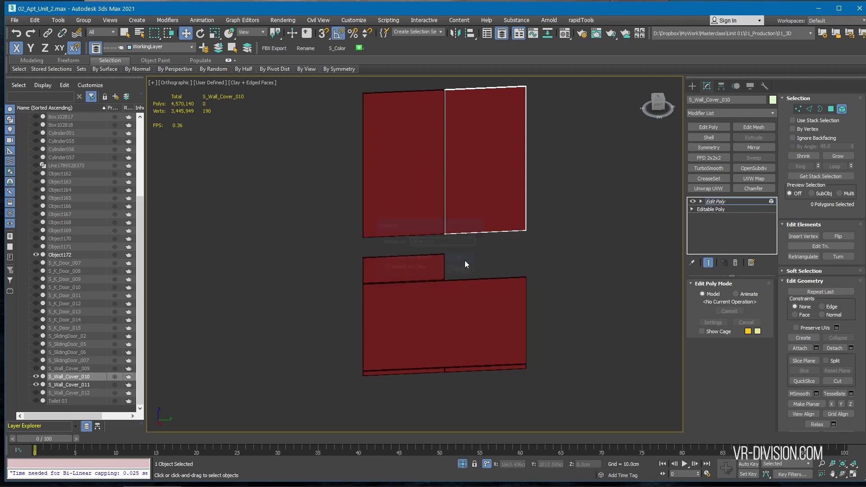
Detach the small panel below the niche and the base strip of S_Wall_Cover_011 as separate objects
key("5")
left_click(425, 233)
key("5")
left_click(422, 269)
key("alt+d")
left_click(460, 257)
left_click(424, 271)
left_click(422, 372)
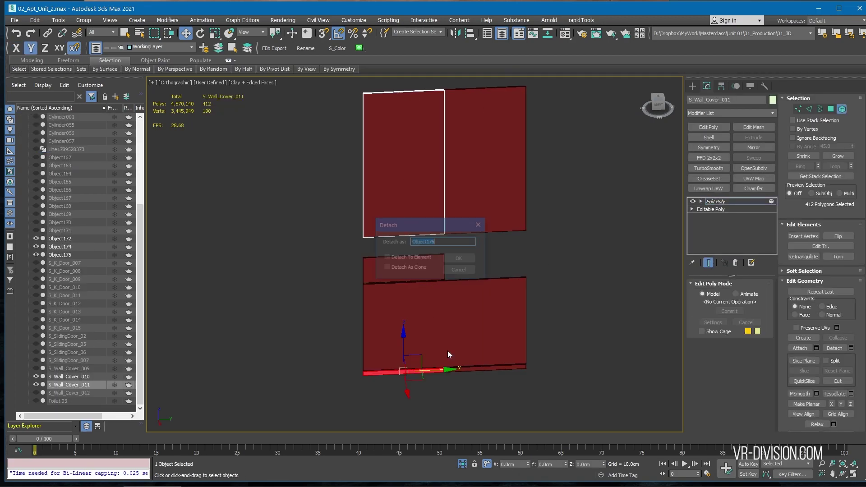
left_click(459, 259)
Stretch the side vertices of the detached small panel to span both columns below the niche, and end the isolation
key("5")
left_click(424, 271)
key("1")
left_click_drag(464, 250, 433, 293)
key("alt+a")
left_click(455, 447)
key("alt+q")
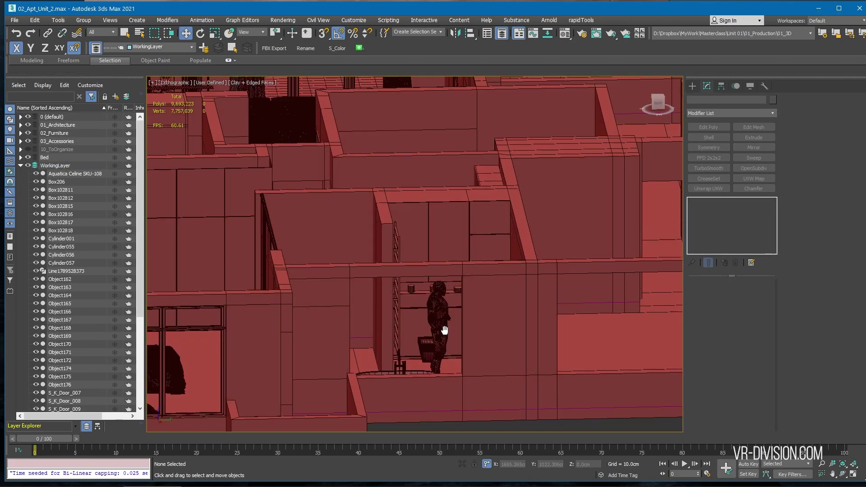
Copy the metal grating Box196 from beside the window curtains toward the bathroom
scroll(444, 330, "up", 4)
middle_click_drag(444, 331, 332, 352, "alt")
middle_click_drag(274, 279, 445, 245)
scroll(398, 306, "down", 5)
scroll(478, 350, "down", 2)
scroll(442, 255, "down", 2)
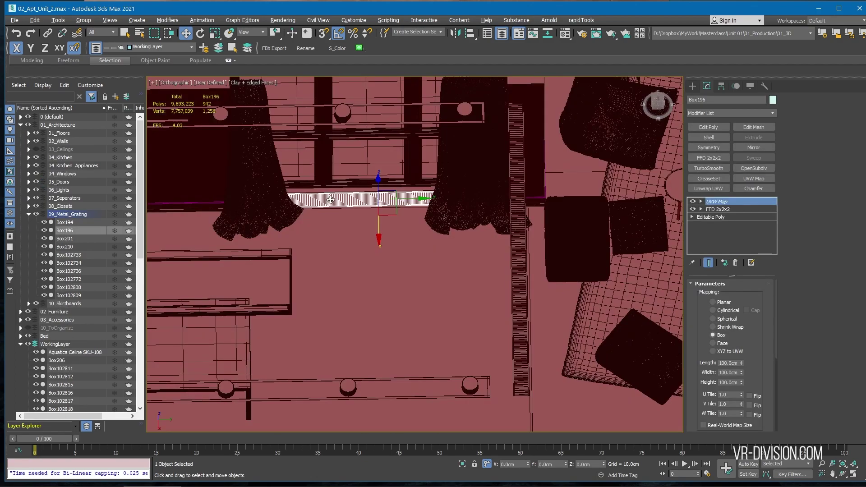
scroll(343, 175, "down", 5)
middle_click_drag(354, 182, 341, 174, "alt")
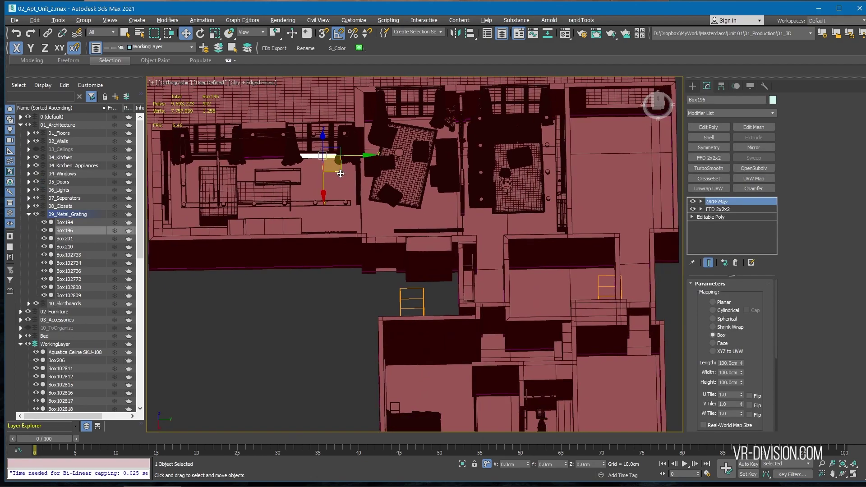
left_click_drag(340, 174, 514, 321, "shift")
Align the copied grating to the toilet
key("alt+a")
scroll(519, 300, "up", 8)
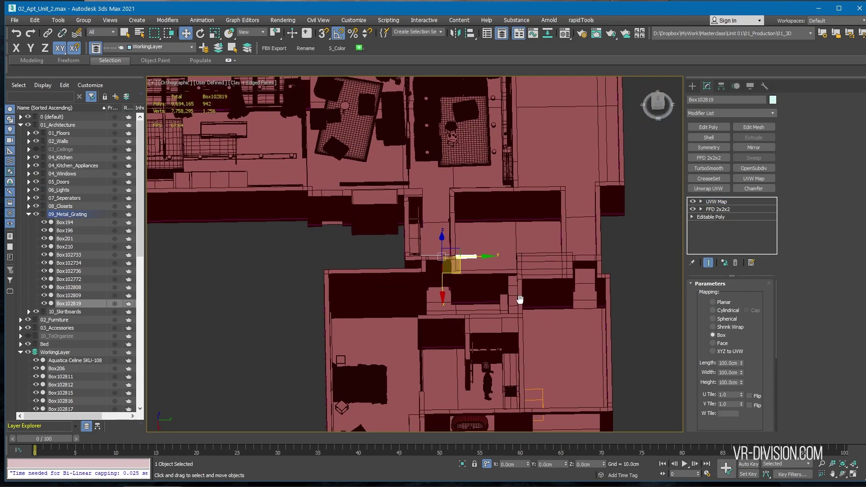
left_click(402, 299)
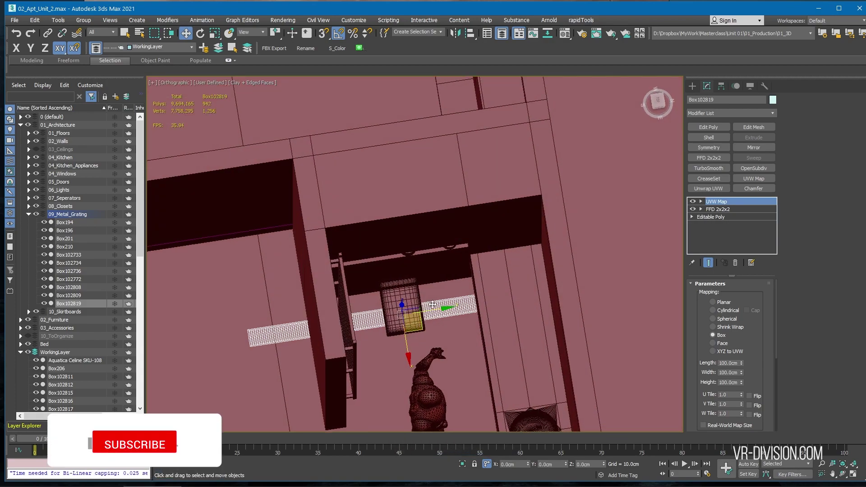
middle_click_drag(432, 305, 378, 300, "alt")
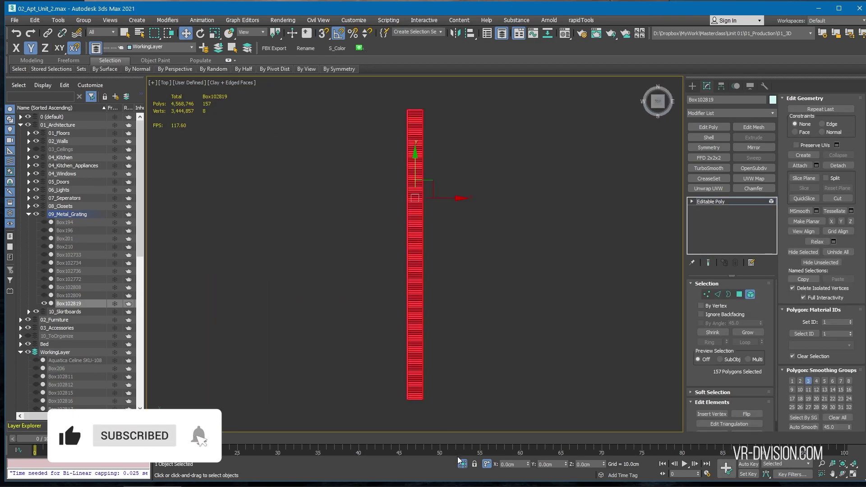
Trim the copied grating to a short section over the toilet by keeping only the slat elements there
left_click(460, 462)
key("q")
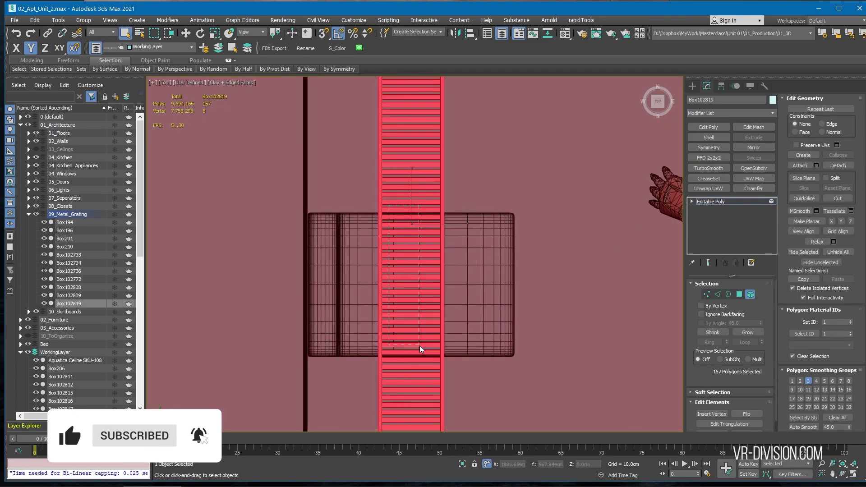
left_click_drag(421, 350, 452, 210)
scroll(443, 355, "up", 5)
left_click(264, 336, "ctrl")
scroll(307, 372, "down", 5)
scroll(367, 296, "down", 5)
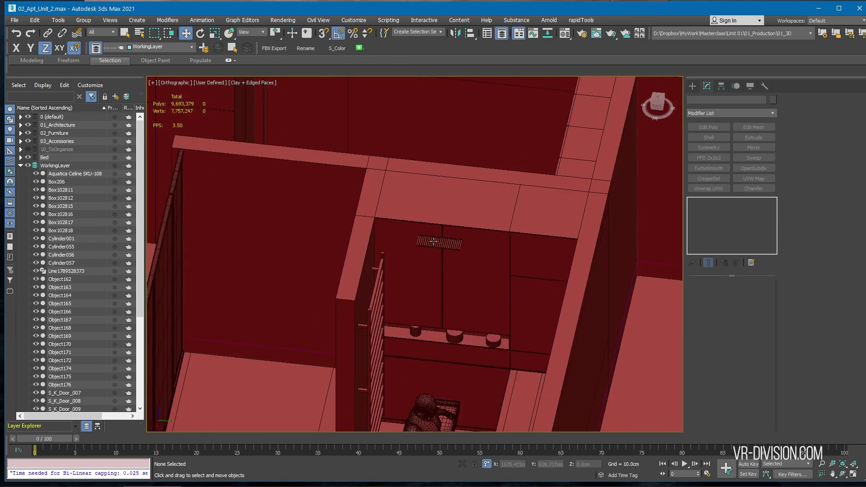
Move the shortened grating Box102819 into WorkingLayer and save the scene
left_click(419, 245)
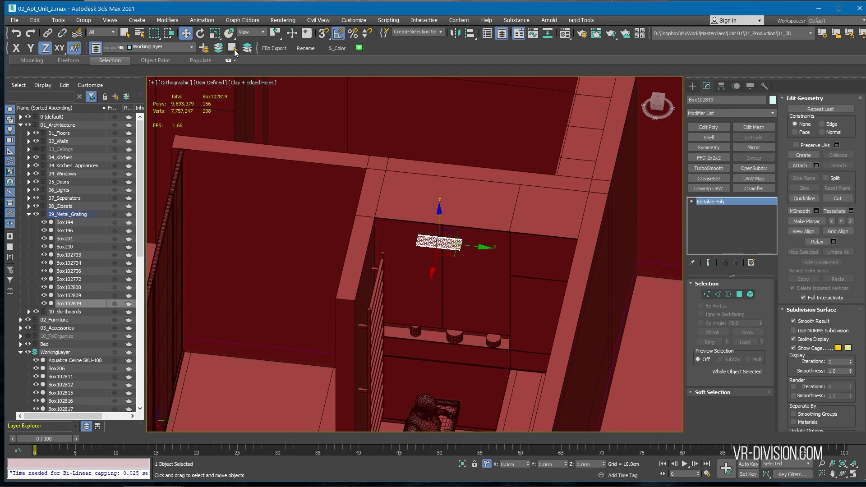
left_click(218, 48)
scroll(248, 267, "down", 5)
scroll(248, 268, "down", 2)
left_click(614, 322)
scroll(299, 276, "up", 6)
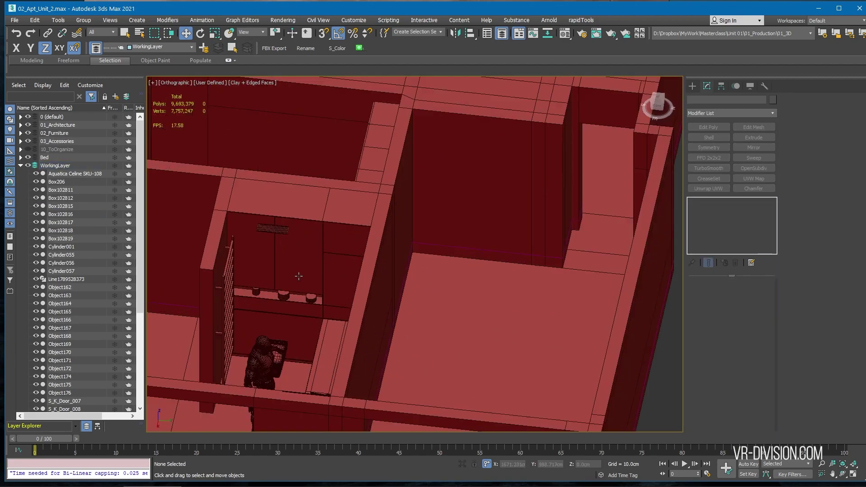
key("ctrl+s")
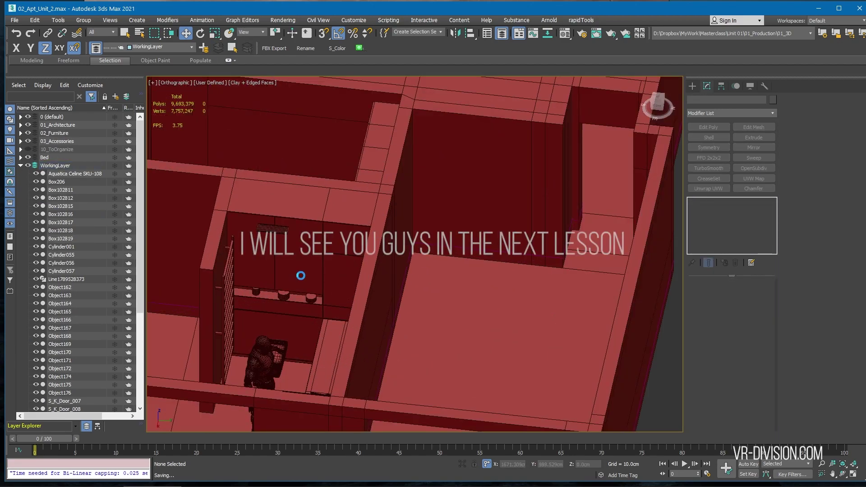